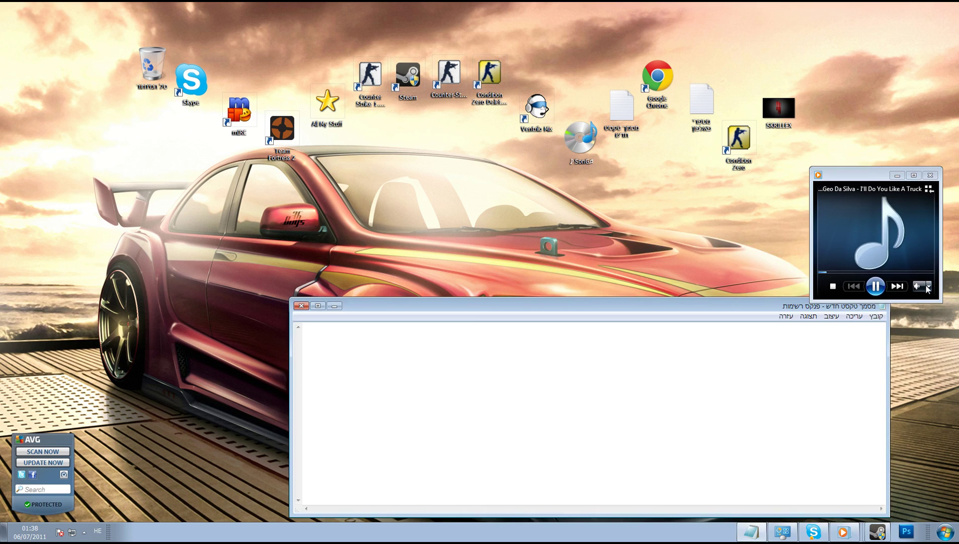
# Put the media player away and type the Hebrew greeting line in Notepad
pyautogui.click(896, 176)
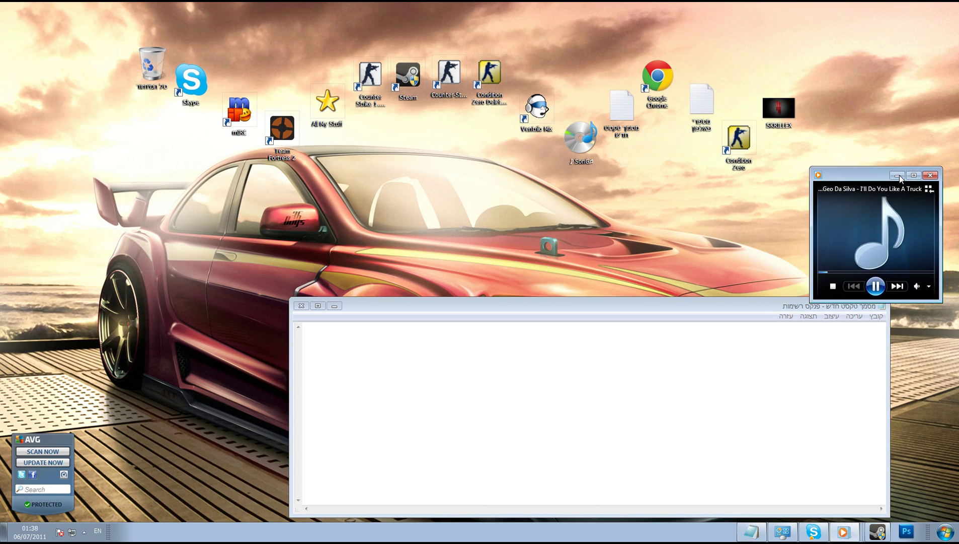
pyautogui.write('טם')
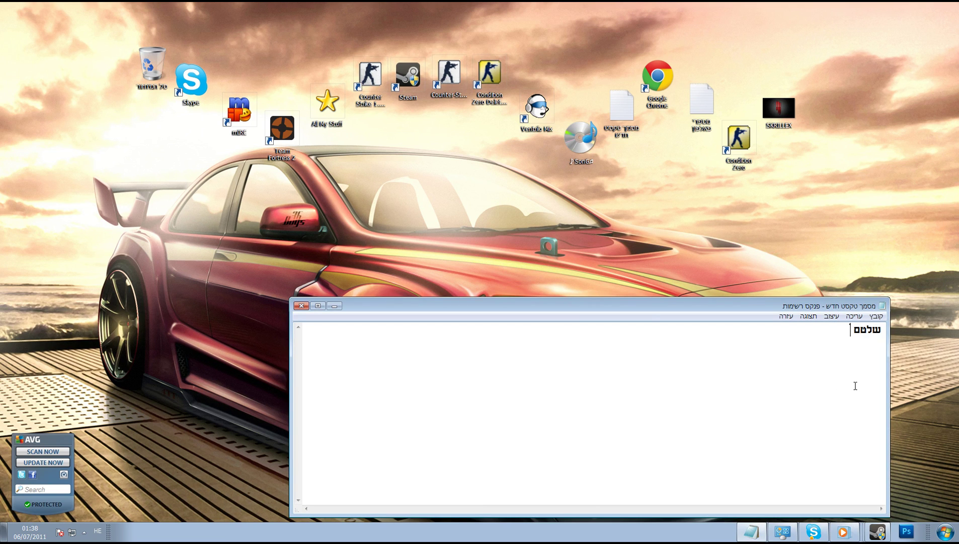
pyautogui.write('ום , כאן')
pyautogui.hotkey('alt', 'shift')
pyautogui.write('bevyr')
pyautogui.hotkey('alt', 'shift')
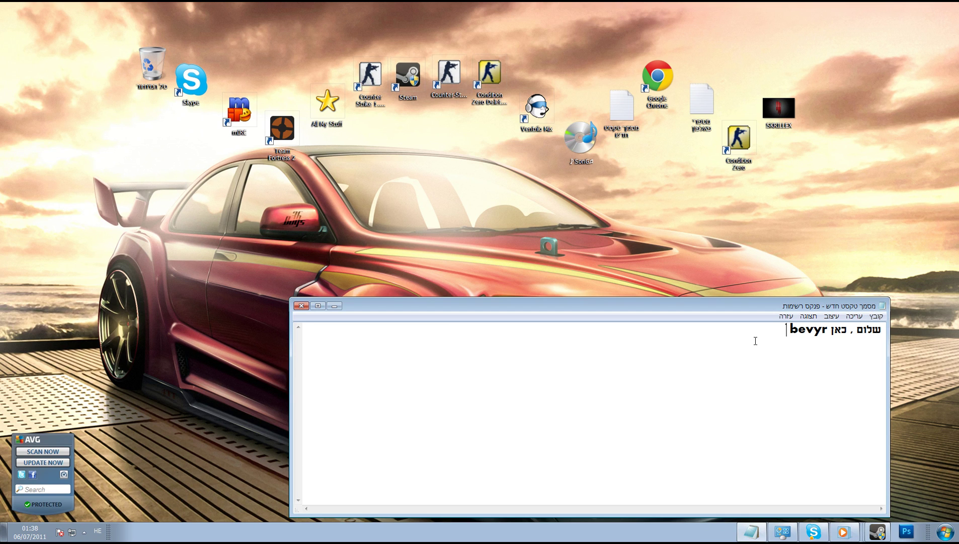
# Write the second Hebrew line announcing how to use the Game Booster program
pyautogui.write('והיום אני ילמד את')
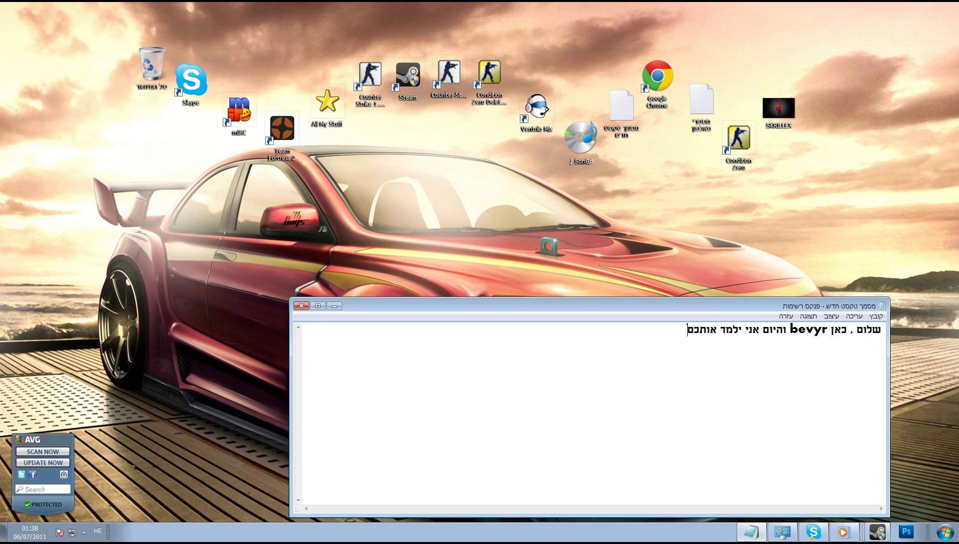
pyautogui.write('החו')
pyautogui.write('וב')
pyautogui.write(' ITAY .')
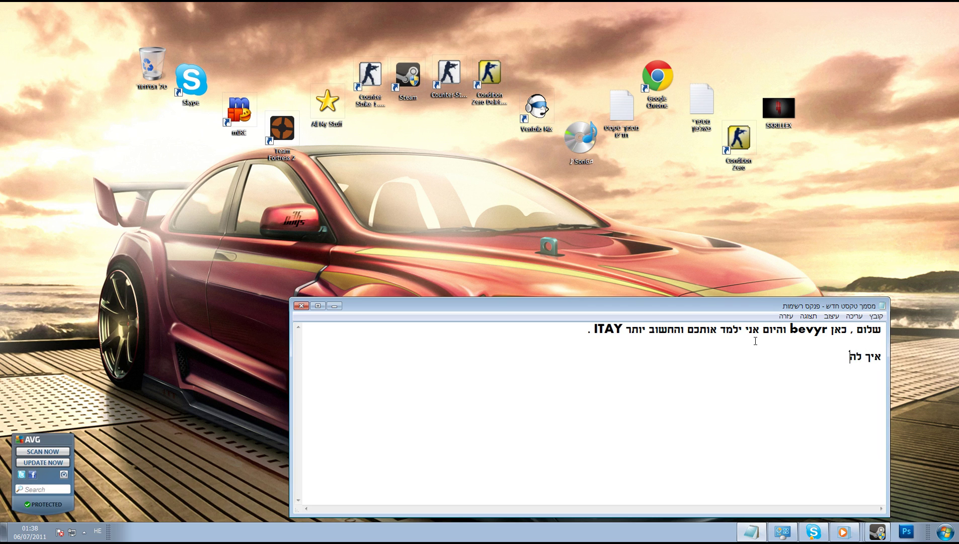
pyautogui.press('BackSpace')
pyautogui.press('BackSpace')
pyautogui.write('שתמש בתוכנה')
pyautogui.hotkey('alt', 'shift')
pyautogui.write('Game Booster')
pyautogui.press('BackSpace')
pyautogui.press('BackSpace')
pyautogui.write('משה')
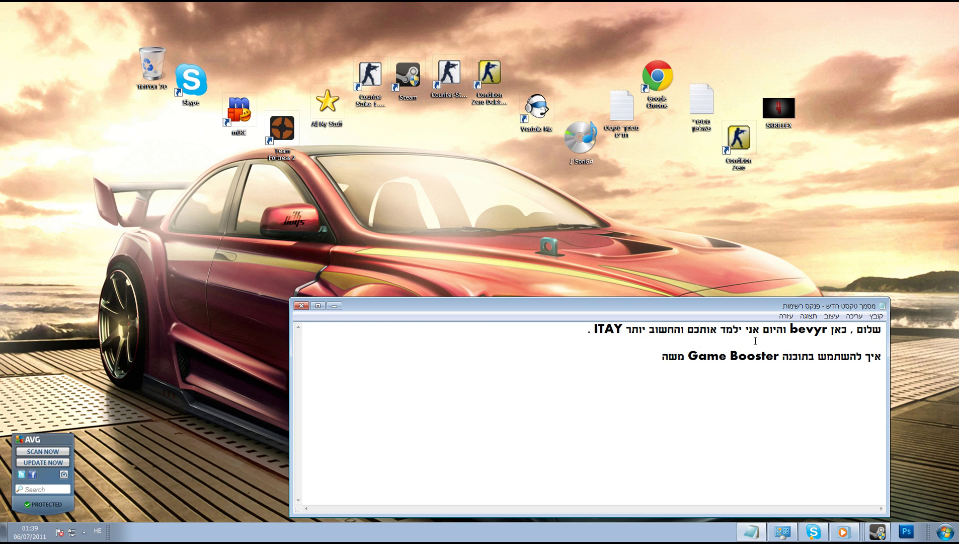
pyautogui.write('S')
# Launch Google Chrome and search Google for 'game booster'
pyautogui.click(333, 307)
pyautogui.press('super')
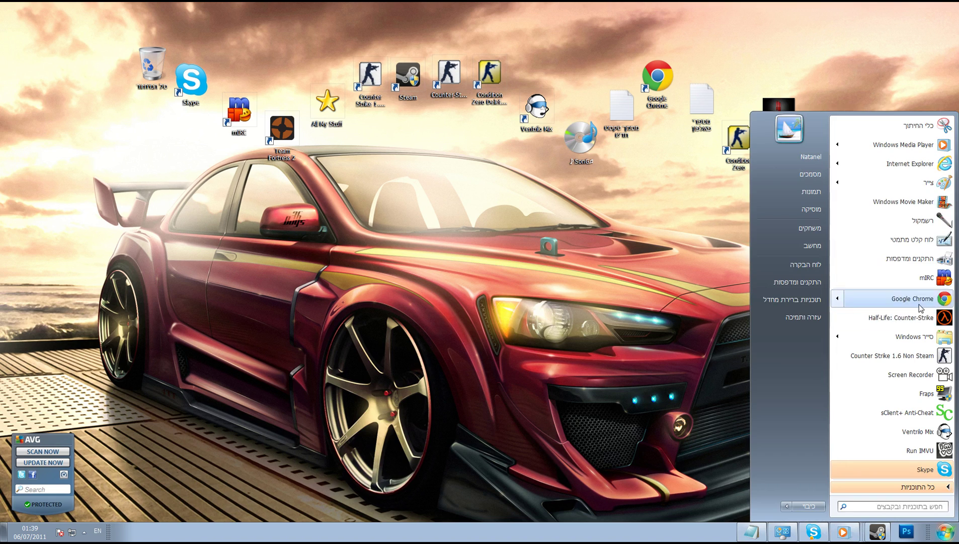
pyautogui.click(919, 305)
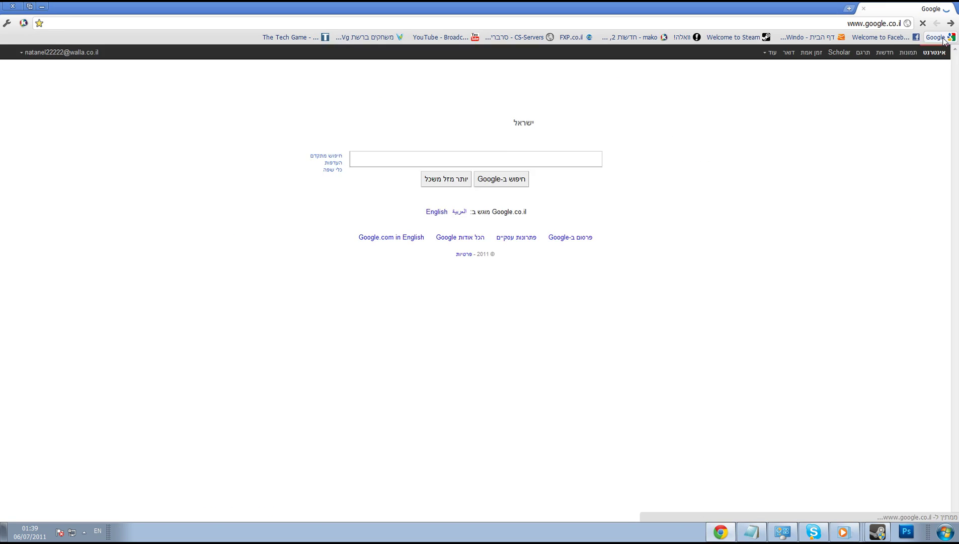
pyautogui.write('Ga,')
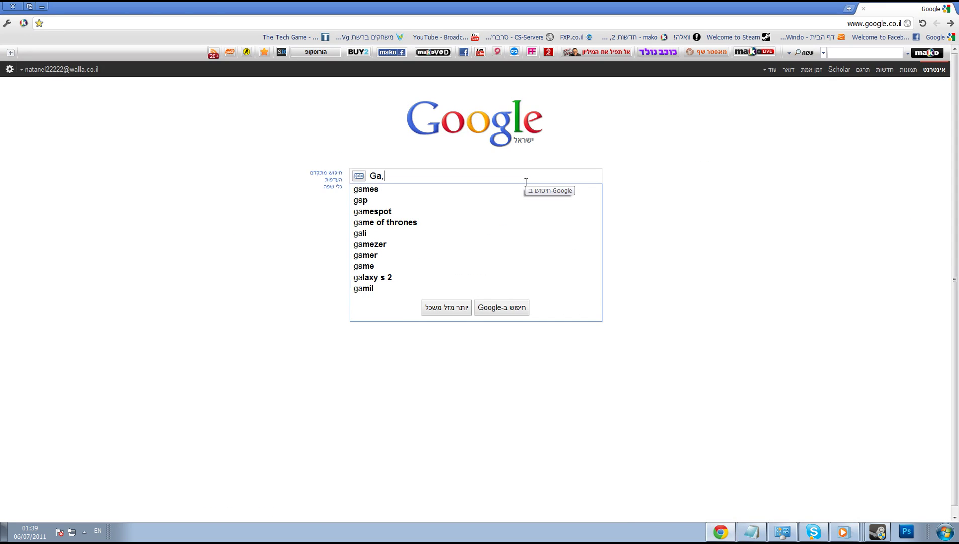
pyautogui.press('BackSpace')
pyautogui.write('me B')
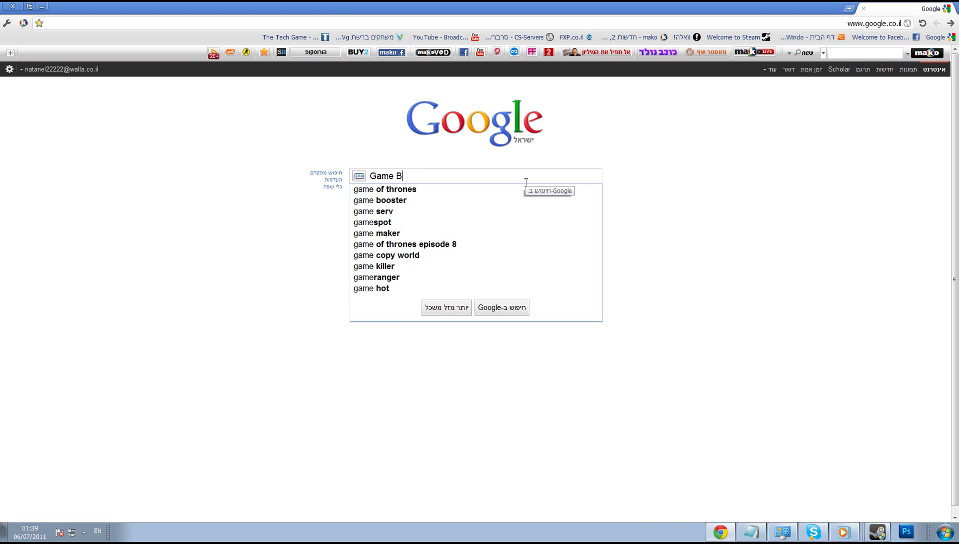
pyautogui.click(455, 189)
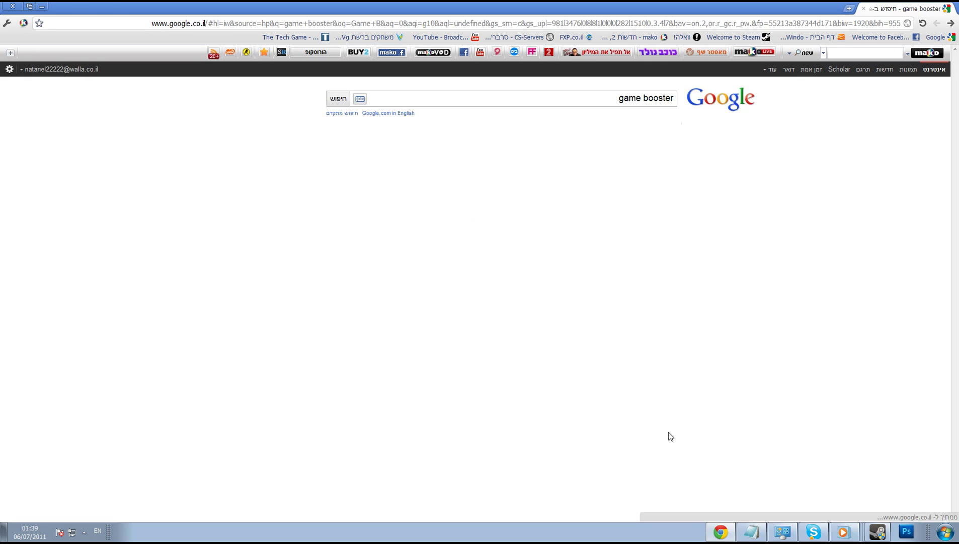
# Download gamebooster.exe from the MajorGeeks mirror via the iobit page, then return to Google
pyautogui.click(751, 531)
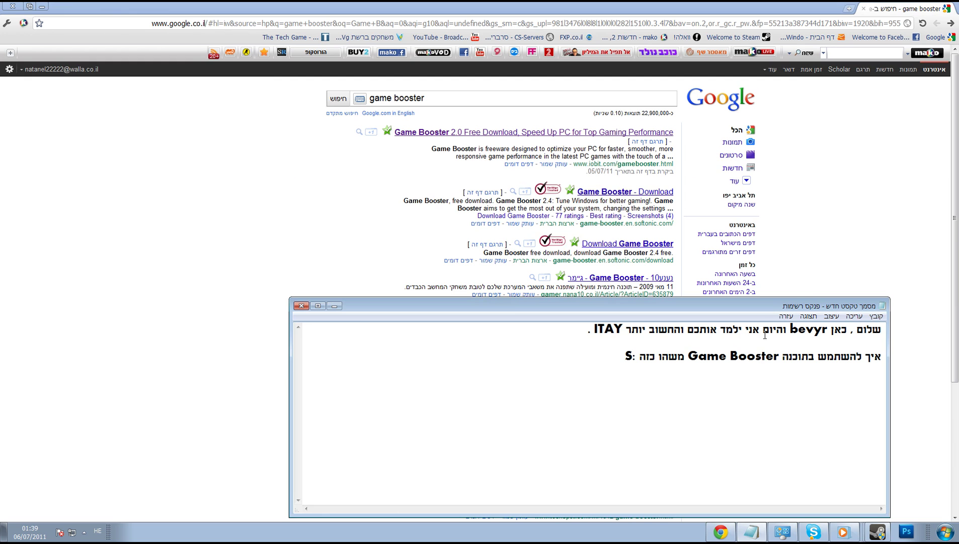
pyautogui.click(817, 285)
pyautogui.click(564, 133)
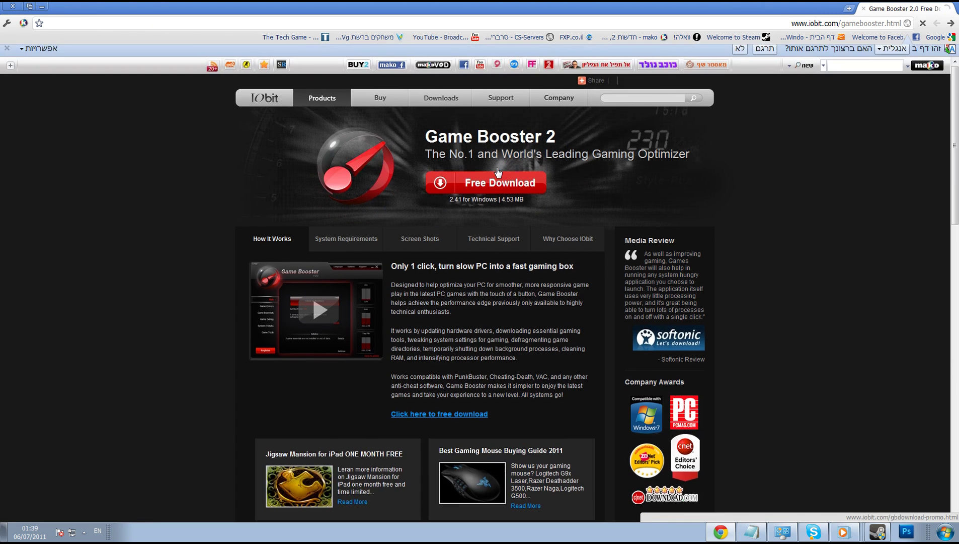
pyautogui.click(509, 186)
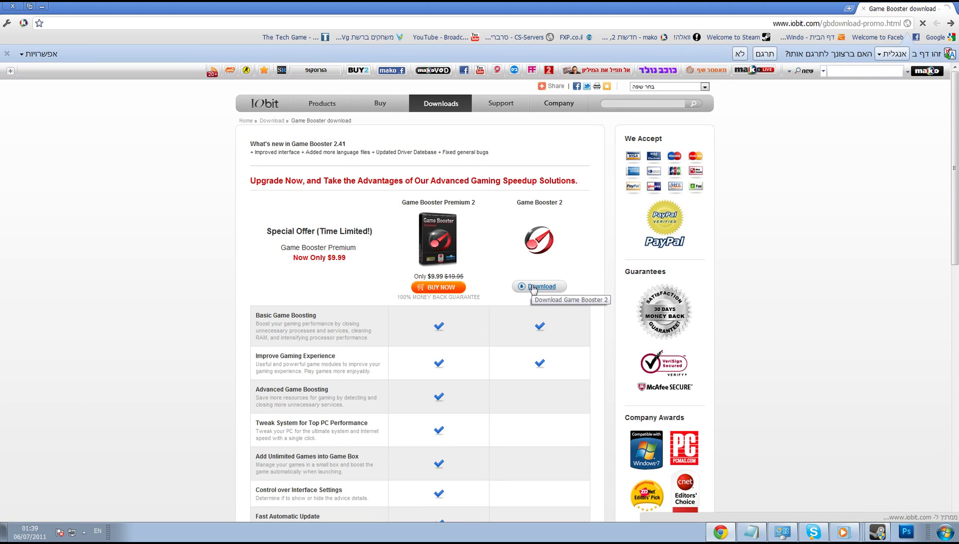
pyautogui.click(530, 284)
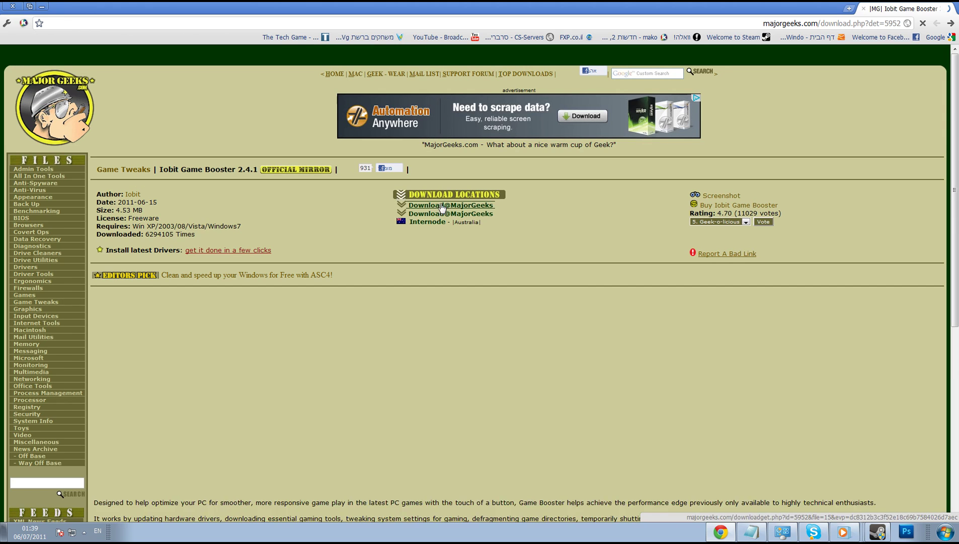
pyautogui.click(449, 197)
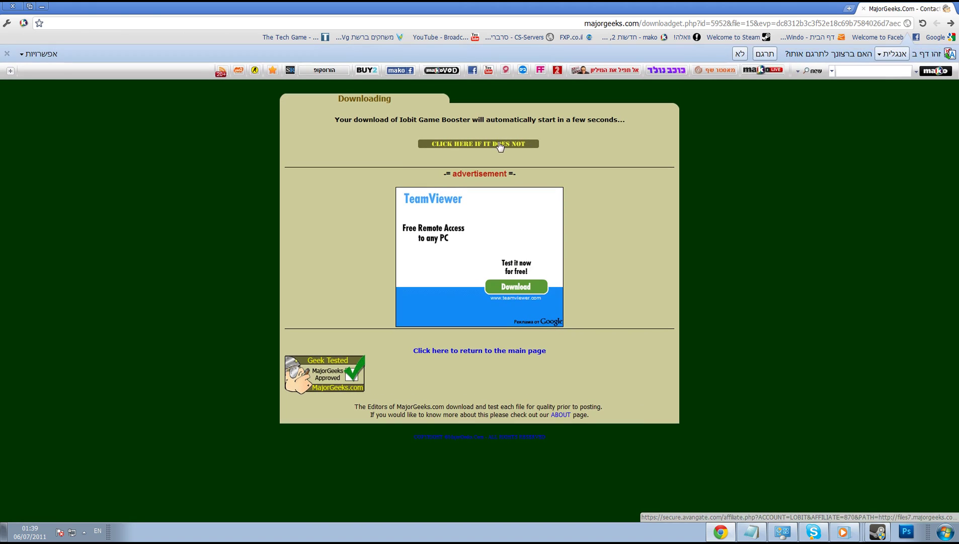
pyautogui.click(502, 145)
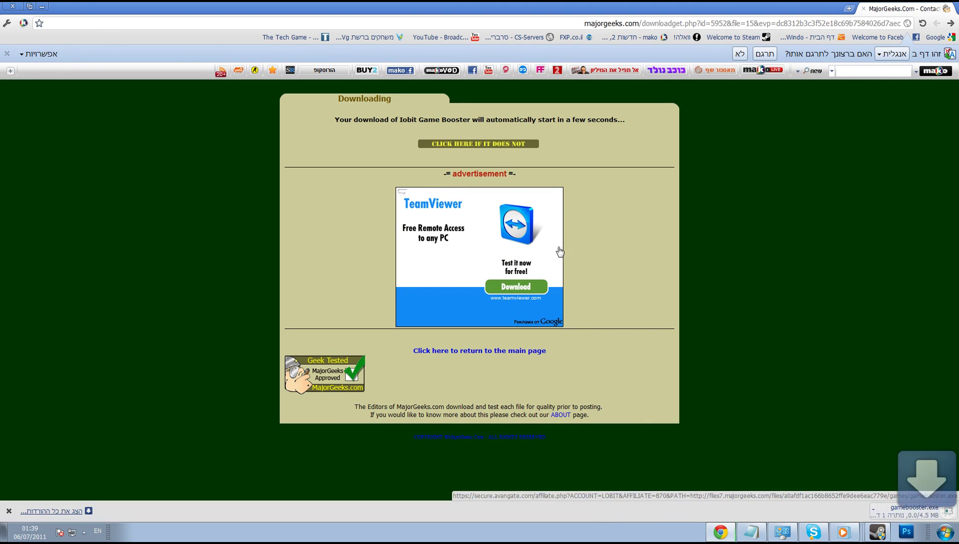
pyautogui.click(951, 36)
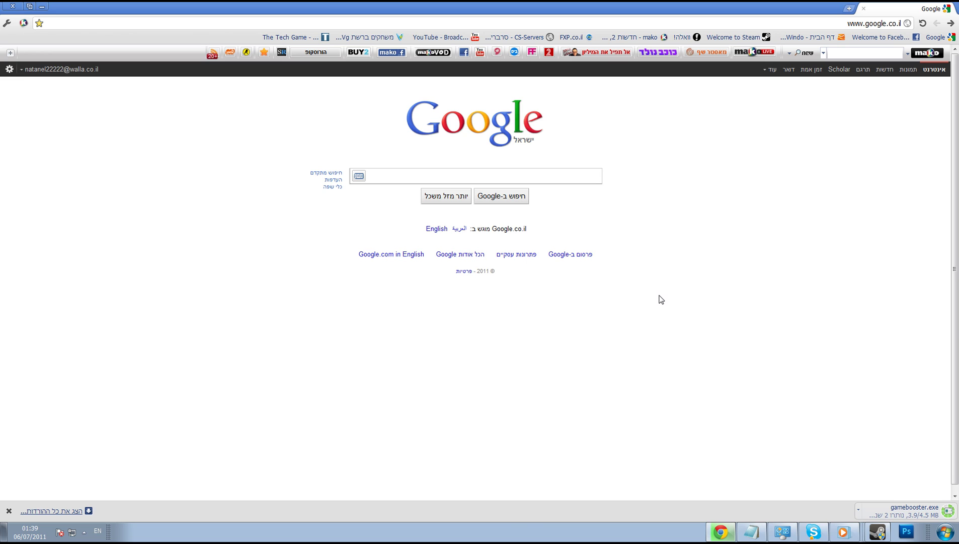
# Run the downloaded Game Booster installer and accept the licence agreement
pyautogui.click(905, 514)
pyautogui.click(451, 274)
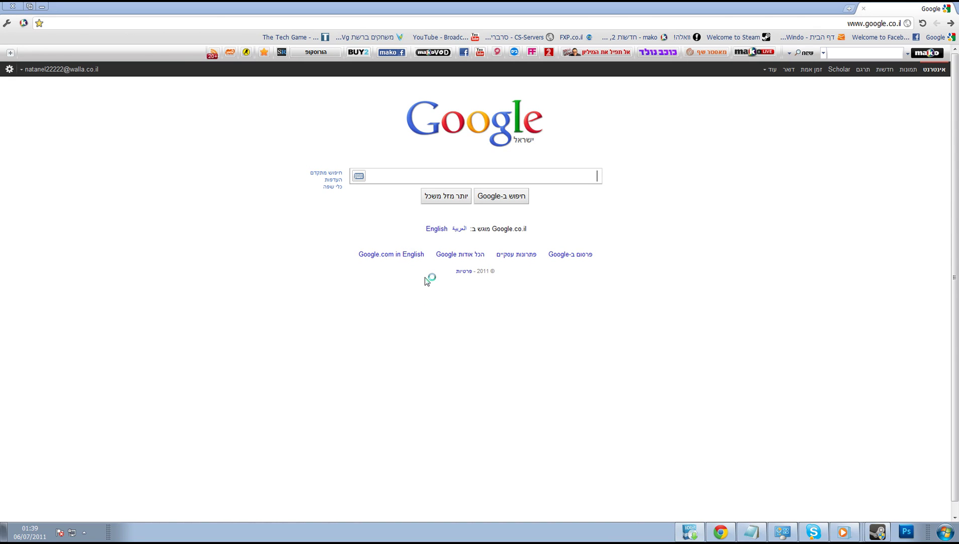
pyautogui.press('Return')
pyautogui.click(547, 350)
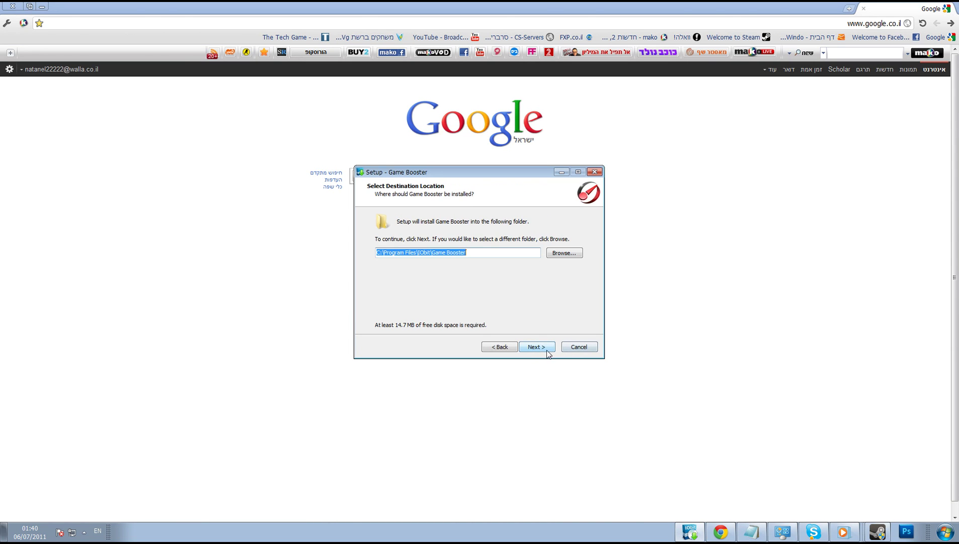
pyautogui.click(535, 347)
pyautogui.click(508, 311)
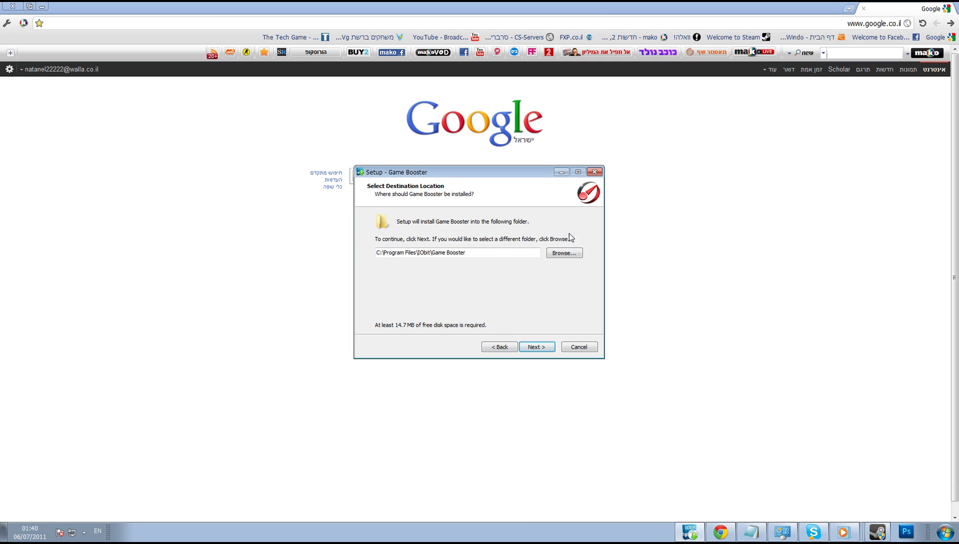
# Set the install folder to D:\Game Booster and start the installation
pyautogui.click(551, 253)
pyautogui.scroll(3, 552, 272)
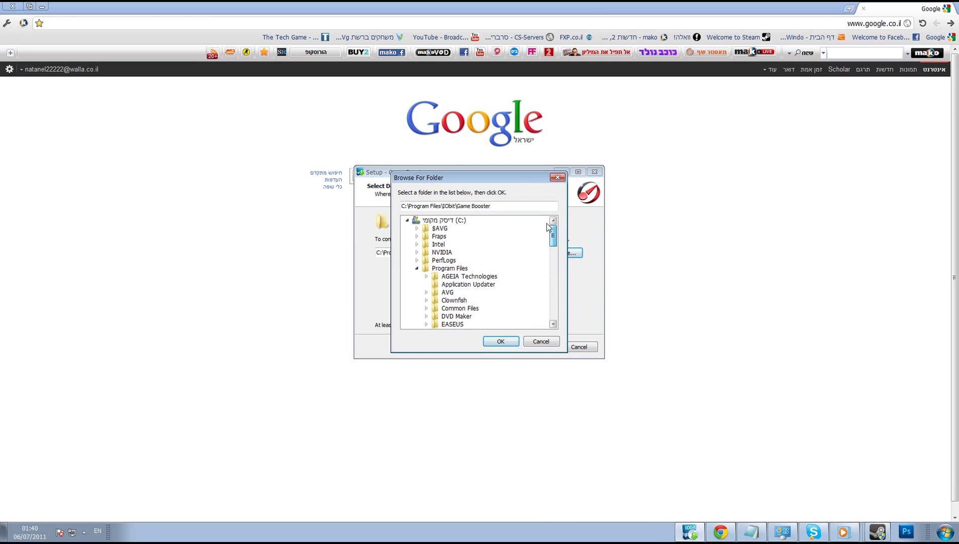
pyautogui.doubleClick(453, 222)
pyautogui.click(456, 228)
pyautogui.click(510, 342)
pyautogui.click(538, 347)
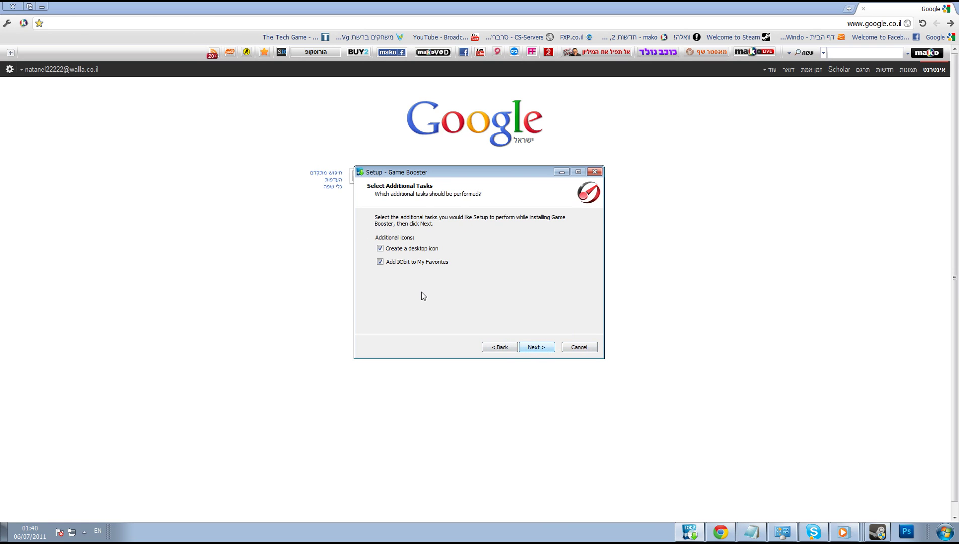
pyautogui.click(536, 346)
# Open C:\Program Files in a Computer window
pyautogui.press('super')
pyautogui.click(768, 247)
pyautogui.click(771, 304)
pyautogui.doubleClick(770, 304)
pyautogui.doubleClick(767, 342)
pyautogui.press('BackSpace')
pyautogui.doubleClick(766, 341)
pyautogui.scroll(-7, 749, 346)
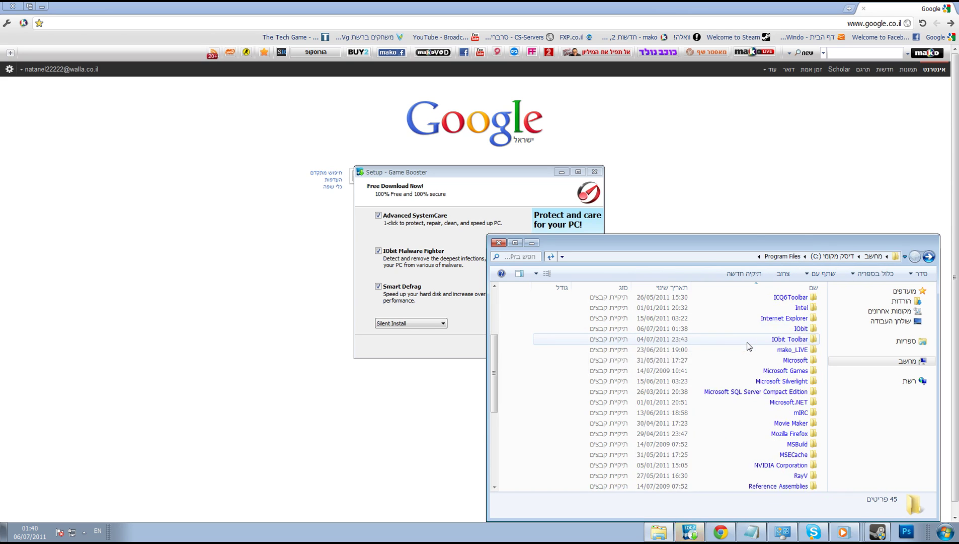
# Delete the IObit Toolbar folder from Program Files
pyautogui.scroll(-3, 749, 346)
pyautogui.scroll(5, 737, 396)
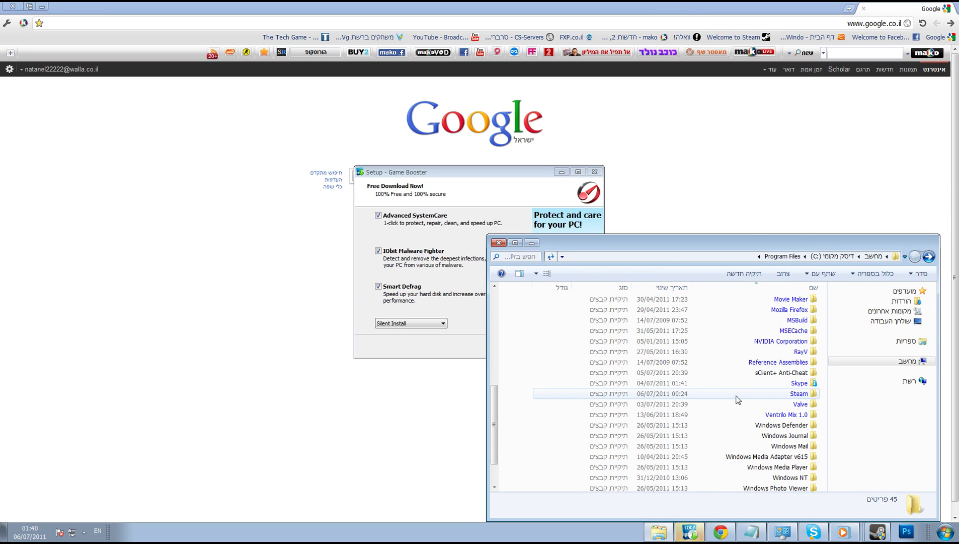
pyautogui.scroll(2, 737, 393)
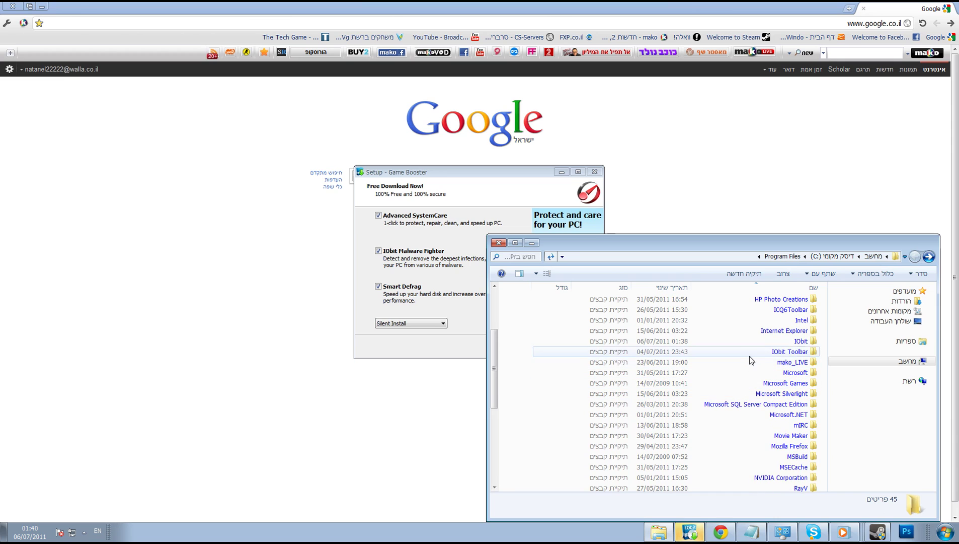
pyautogui.click(778, 351)
pyautogui.press('Delete')
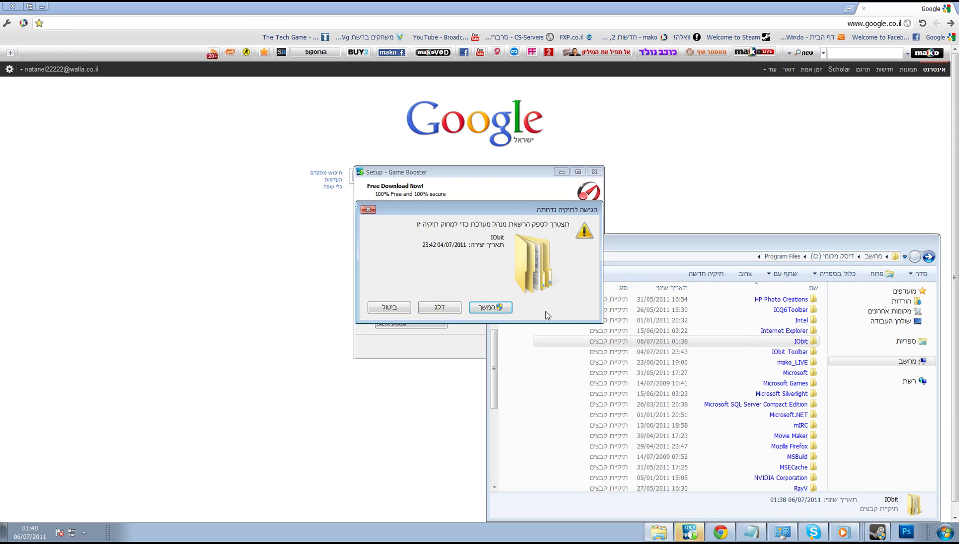
pyautogui.click(489, 306)
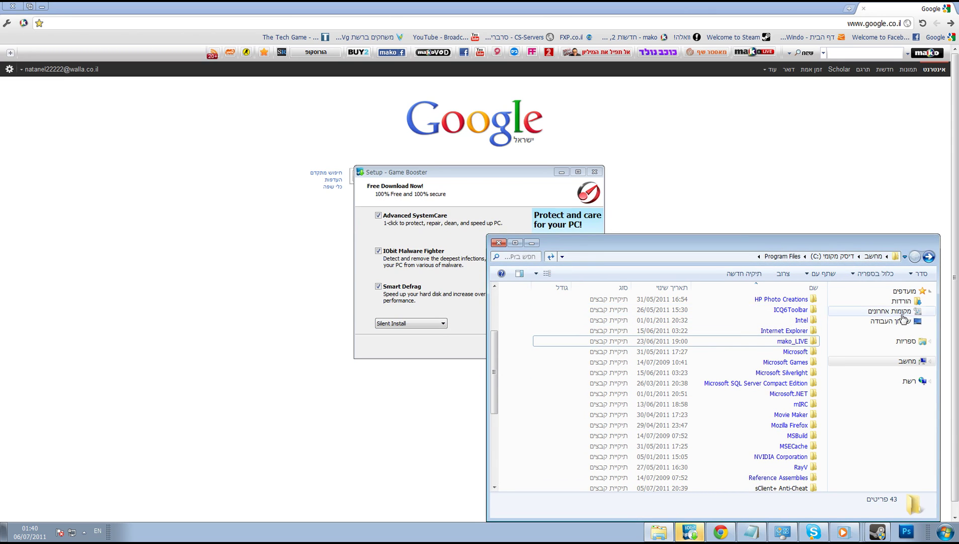
# Show the Desktop folder, dismiss the Recycle Bin menu, and close the Explorer window
pyautogui.click(850, 323)
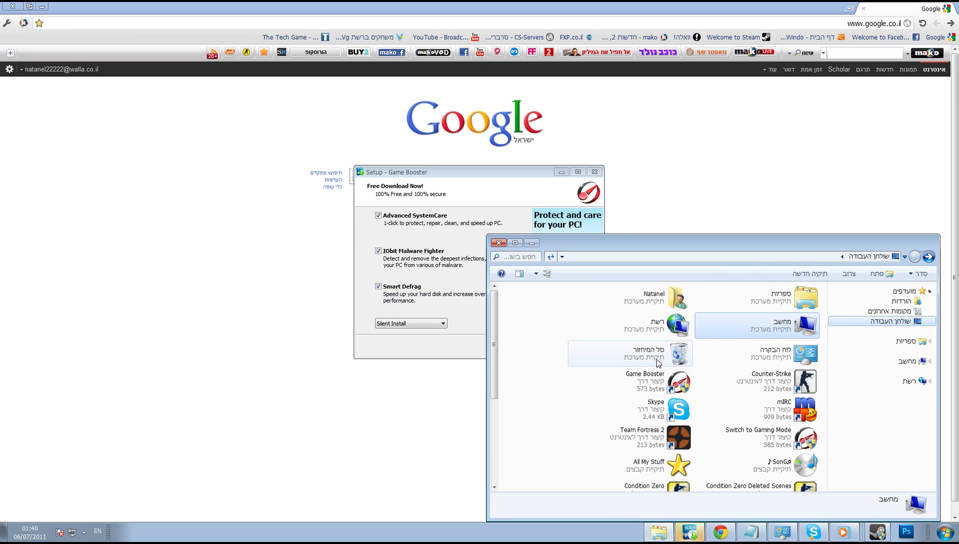
pyautogui.rightClick(656, 360)
pyautogui.click(595, 346)
pyautogui.click(498, 242)
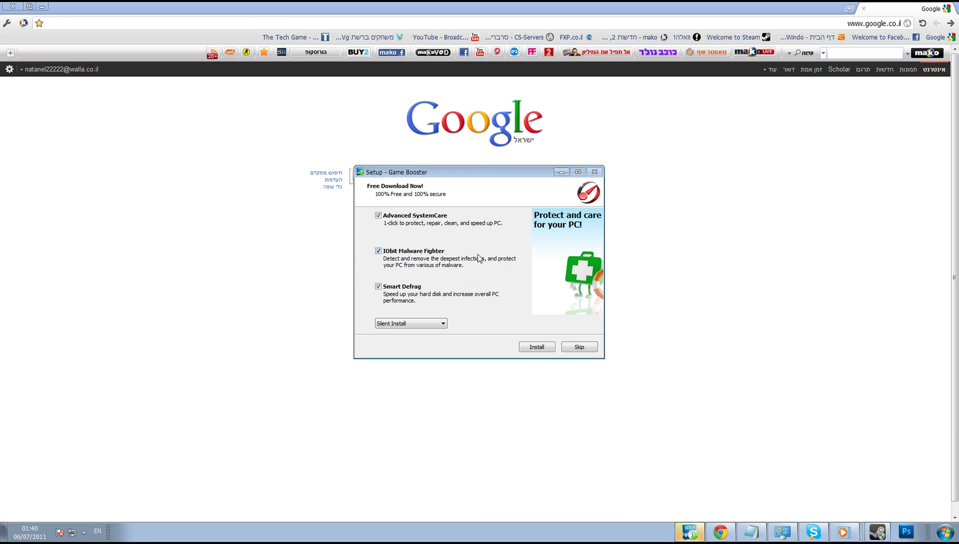
# Finish the Game Booster setup wizard and bring Game Booster to the front
pyautogui.click(533, 348)
pyautogui.click(538, 347)
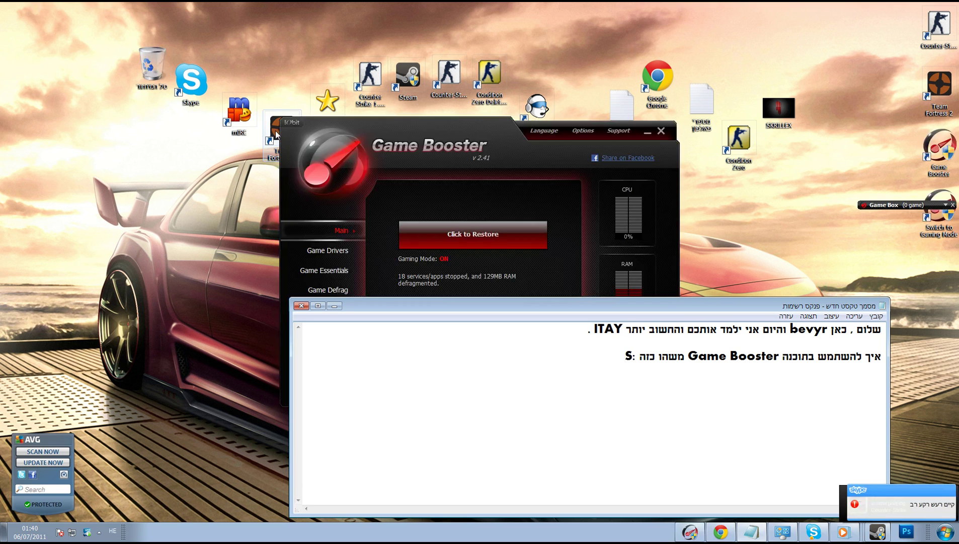
pyautogui.click(502, 194)
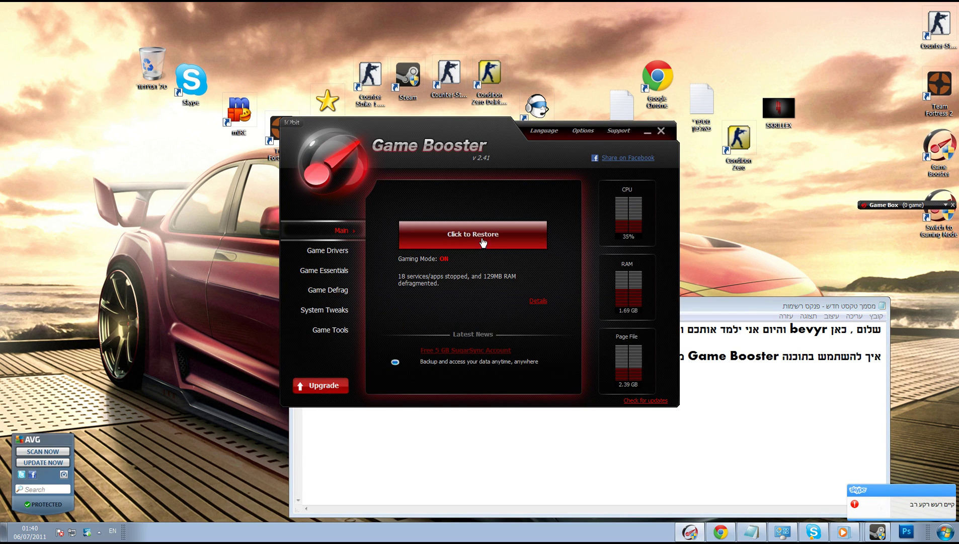
# Paste the licence code into the Premium upgrade field and note it in Notepad after 'שימו את הקוד הזה :'
pyautogui.click(334, 388)
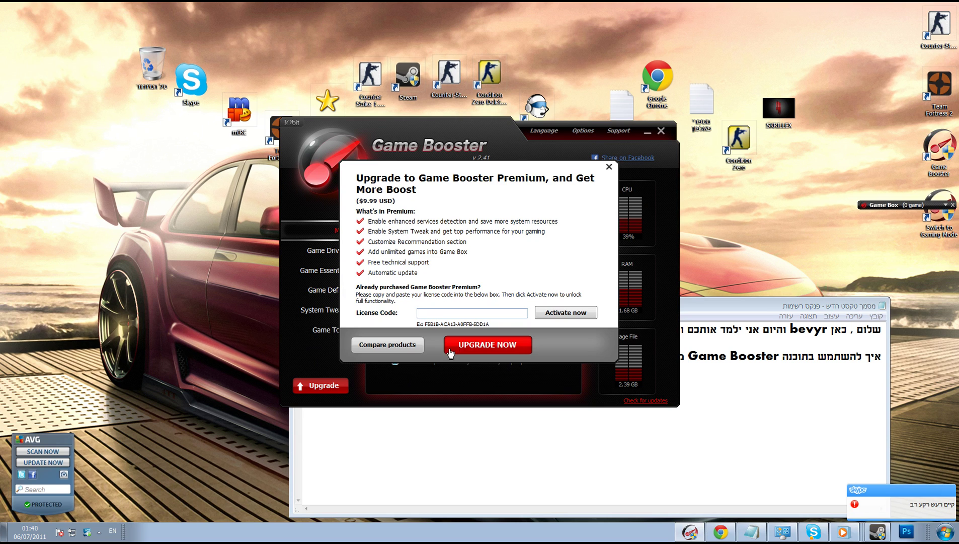
pyautogui.hotkey('ctrl', 'v')
pyautogui.moveTo(499, 313); pyautogui.dragTo(419, 313)
pyautogui.hotkey('ctrl', 'c')
pyautogui.click(599, 439)
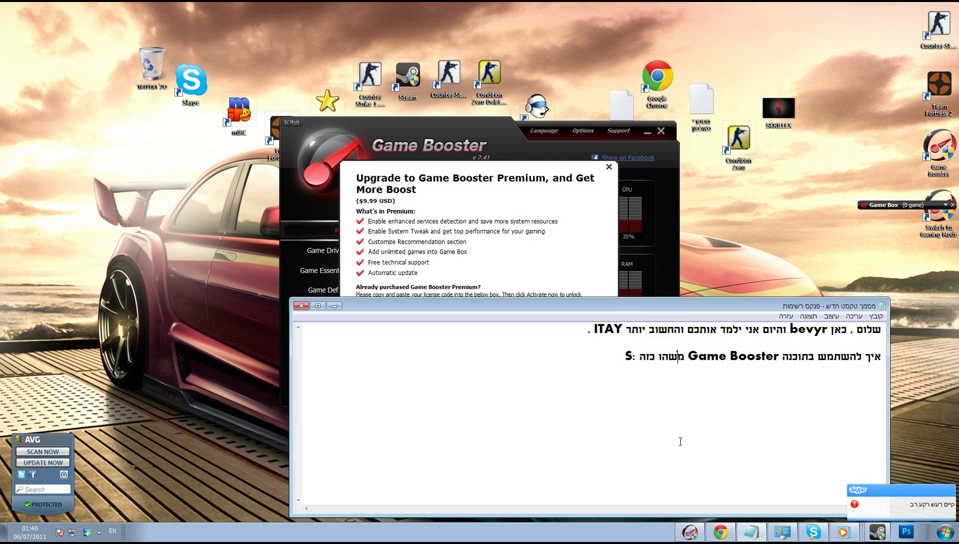
pyautogui.write('שימו את הקוד הזה :')
pyautogui.hotkey('ctrl', 'v')
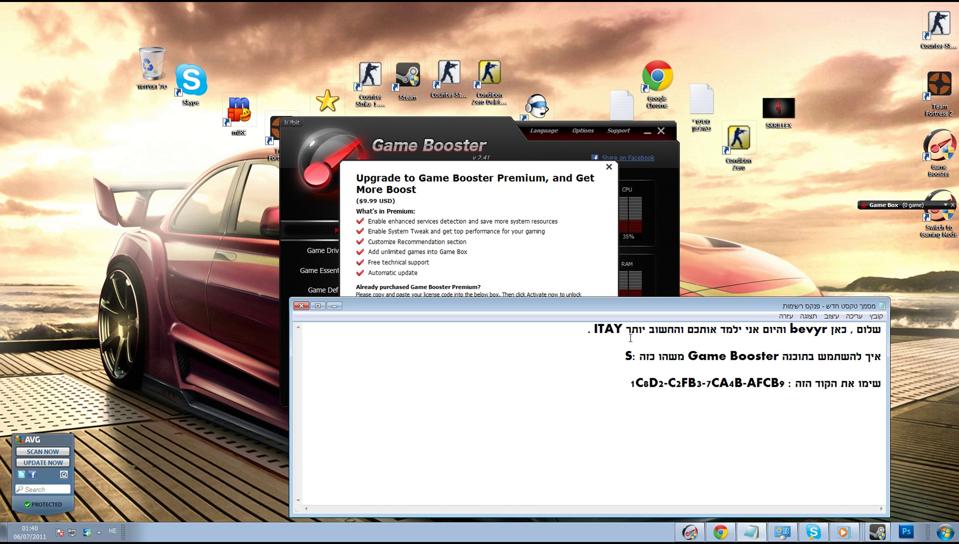
# Activate Premium with the entered code and switch Gaming Mode back off
pyautogui.click(522, 284)
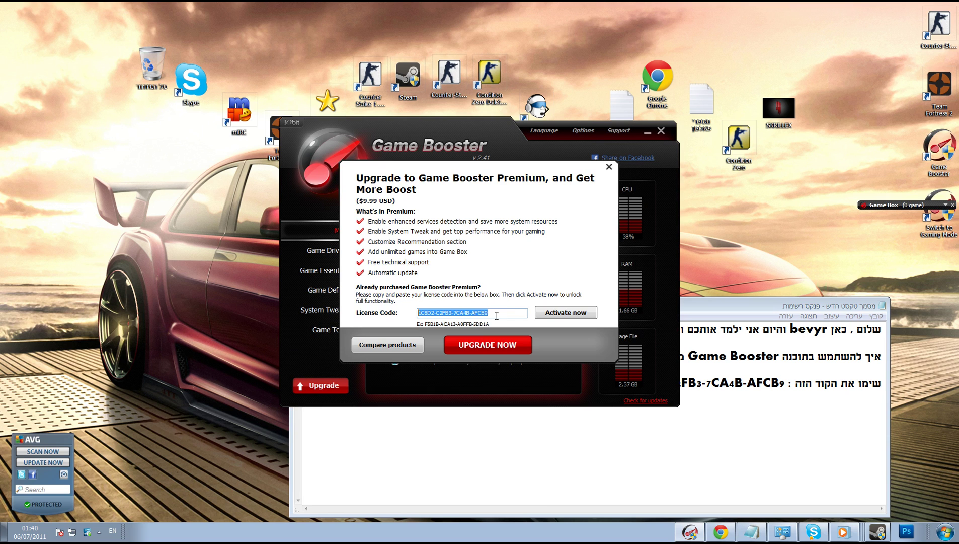
pyautogui.click(548, 316)
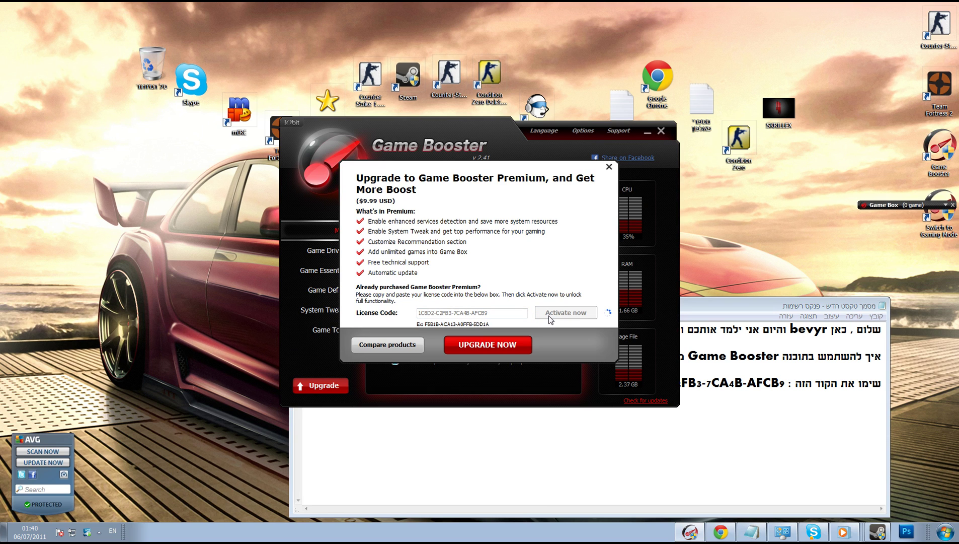
pyautogui.click(544, 300)
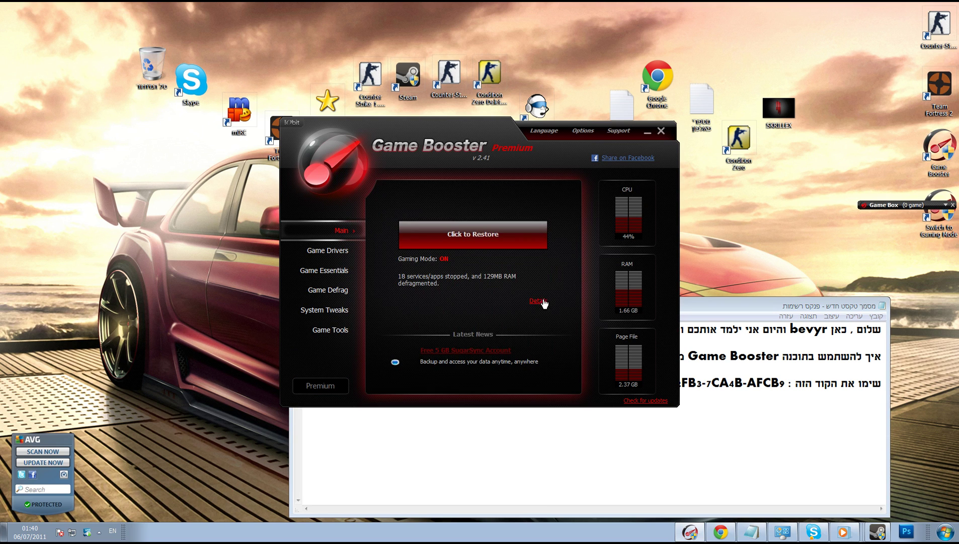
pyautogui.click(472, 241)
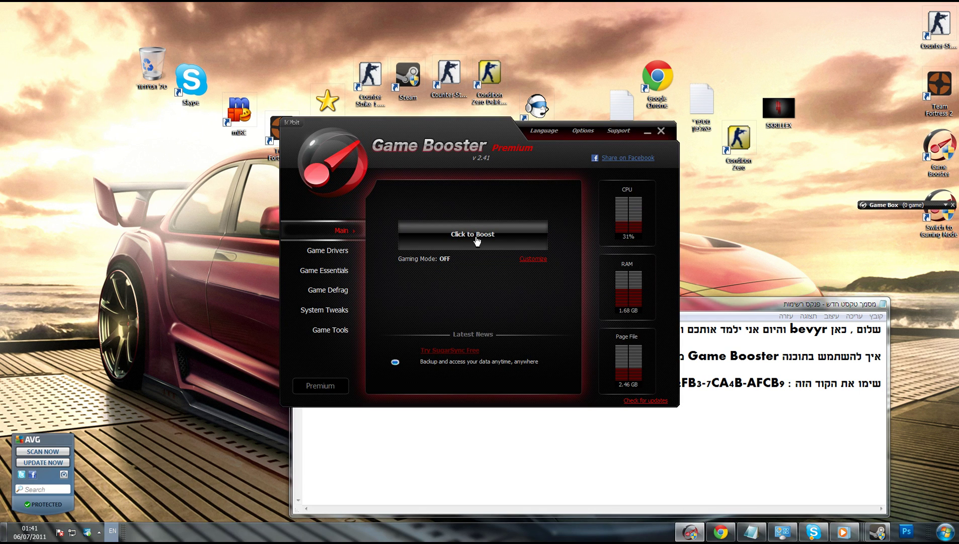
# Turn Gaming Mode on and browse Game Drivers, Game Essentials, Game Defrag, System Tweaks and Game Tools
pyautogui.click(506, 235)
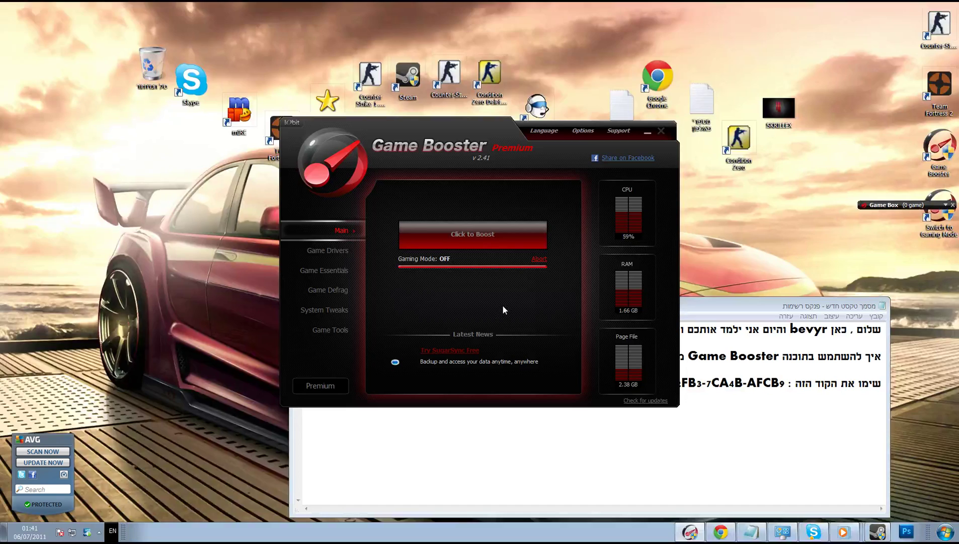
pyautogui.click(346, 250)
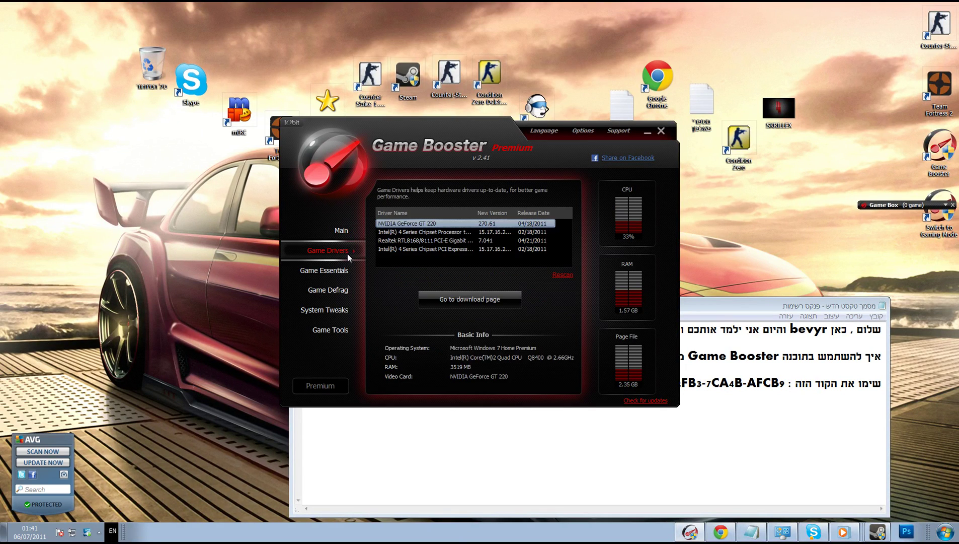
pyautogui.click(345, 274)
pyautogui.click(346, 290)
pyautogui.click(345, 311)
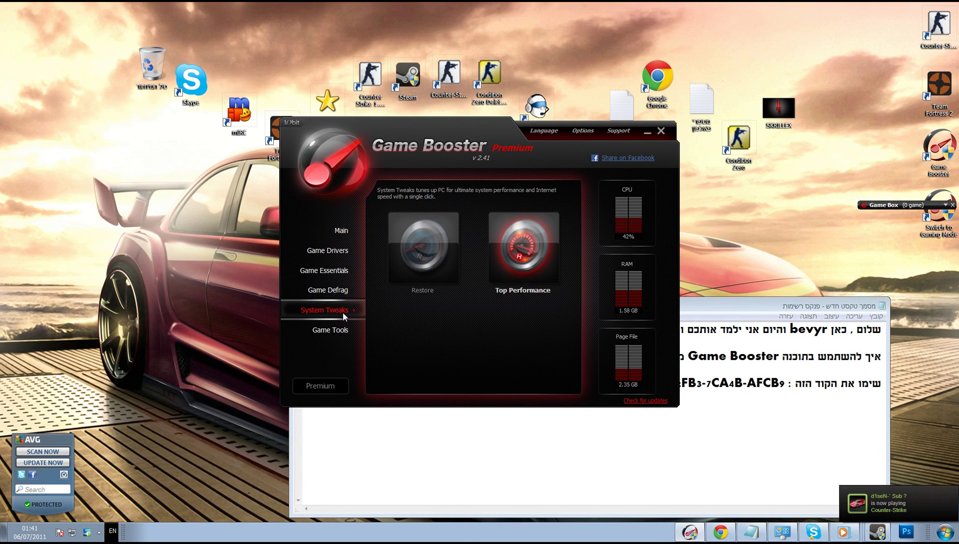
pyautogui.click(340, 331)
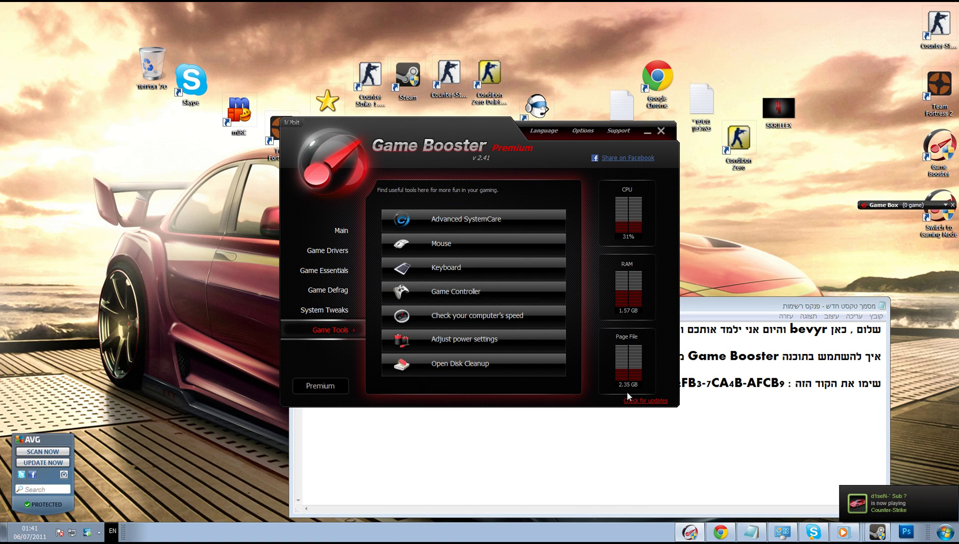
# Open and close the Options and Language panels, then close Game Booster
pyautogui.click(575, 132)
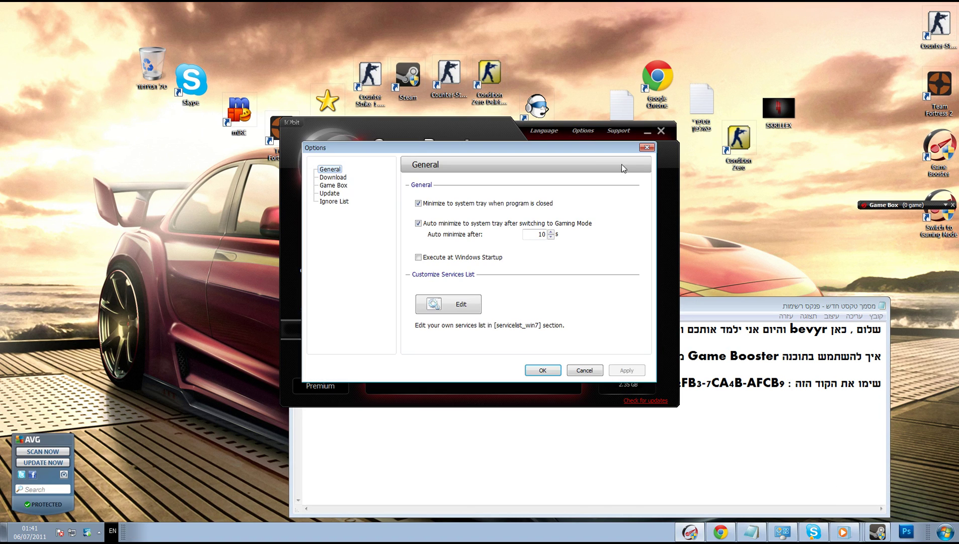
pyautogui.click(652, 131)
pyautogui.click(543, 132)
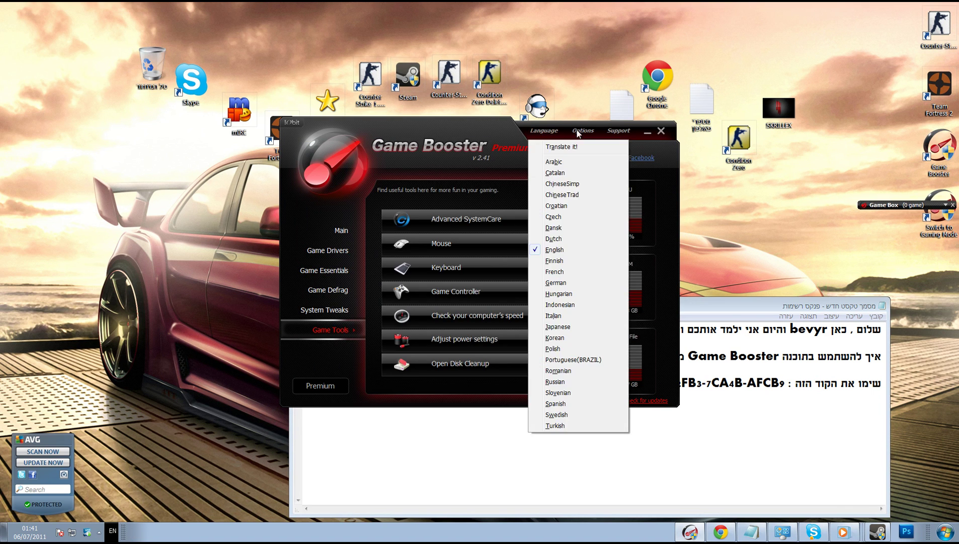
pyautogui.click(646, 132)
pyautogui.click(647, 132)
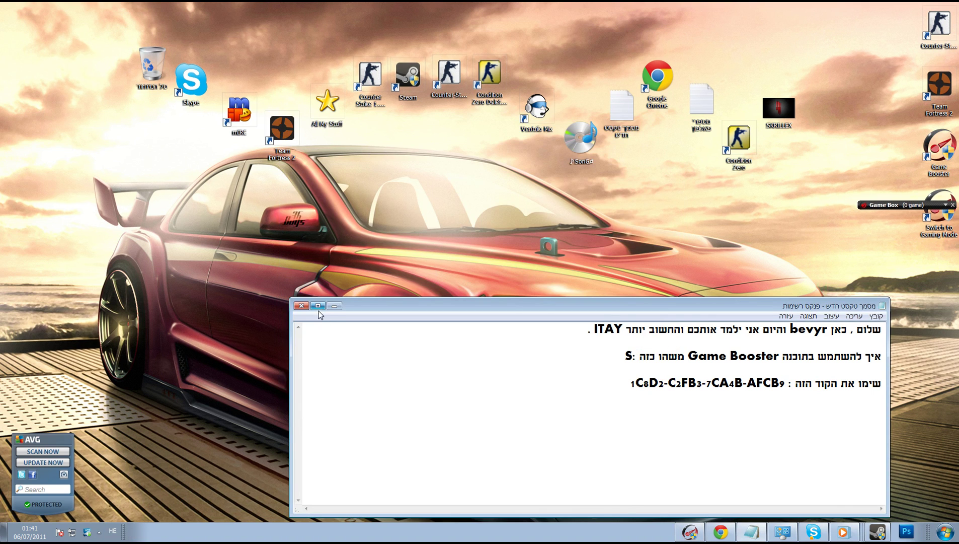
# Relaunch Game Booster from the desktop icon and start the Advanced SystemCare download from Game Tools
pyautogui.click(335, 307)
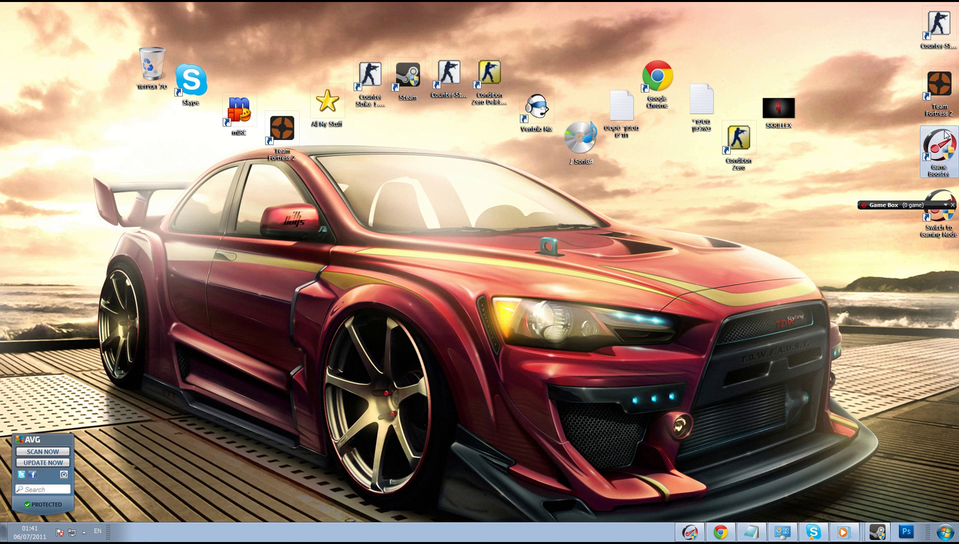
pyautogui.doubleClick(930, 200)
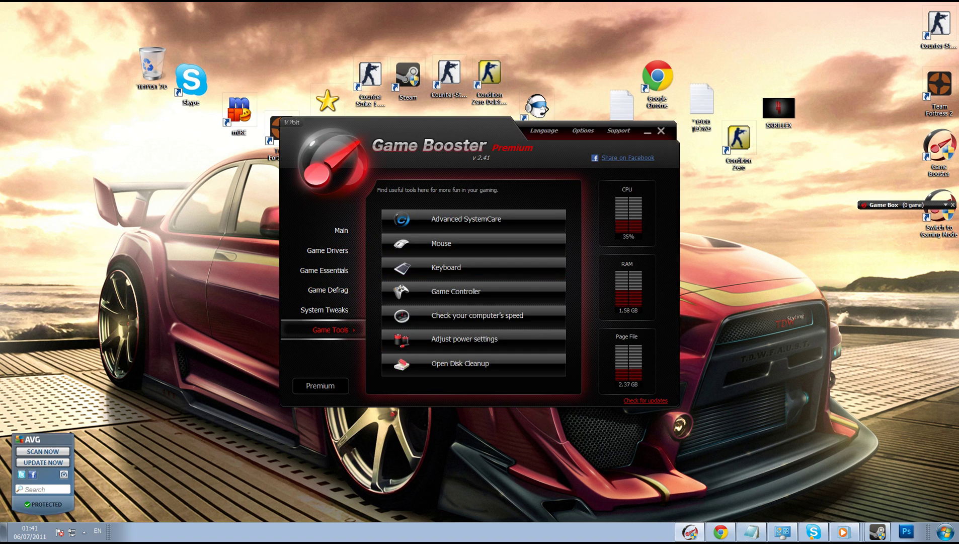
pyautogui.click(84, 532)
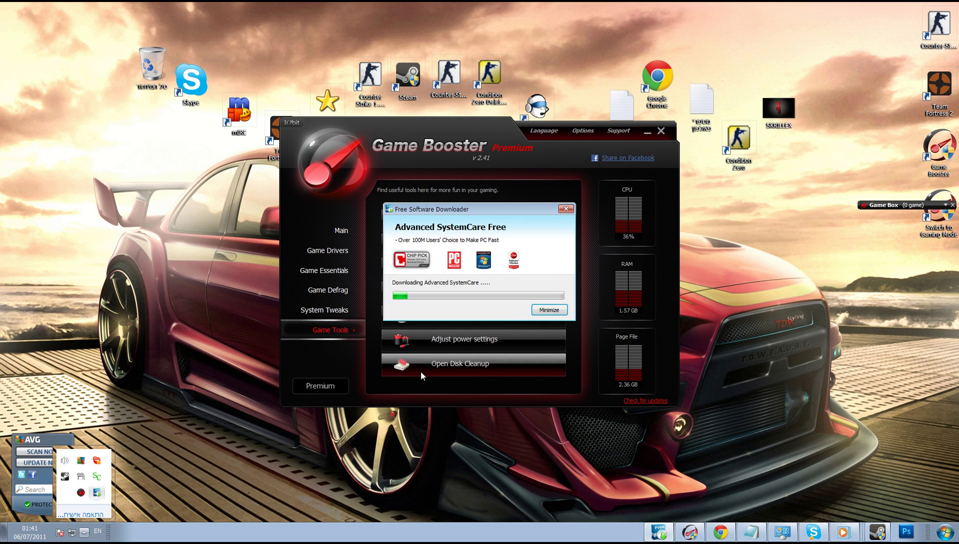
pyautogui.click(498, 303)
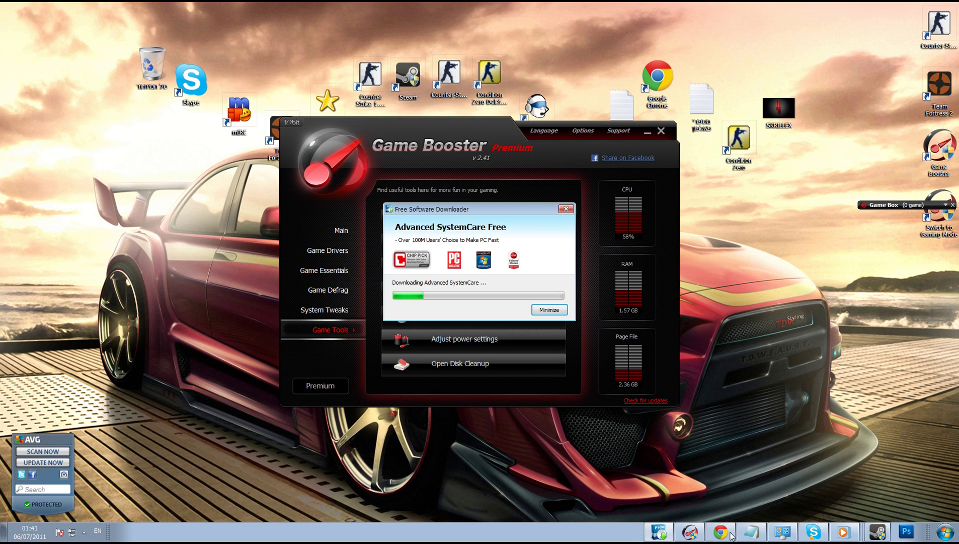
pyautogui.click(740, 531)
# Add a new Hebrew line 'זה טוע' below the licence code line in Notepad
pyautogui.click(650, 452)
pyautogui.press('Return')
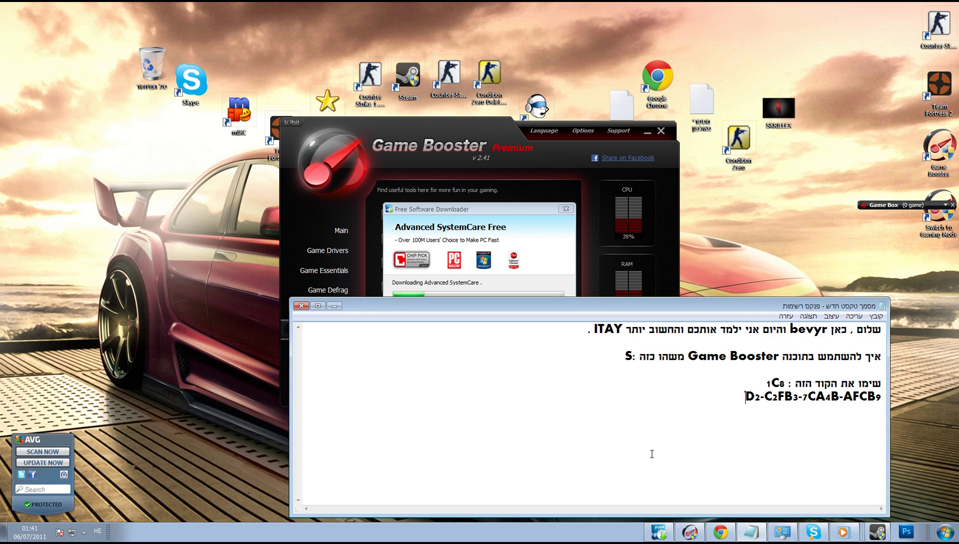
pyautogui.press('BackSpace')
pyautogui.press('End')
pyautogui.press('Return')
pyautogui.write('זה טוע')
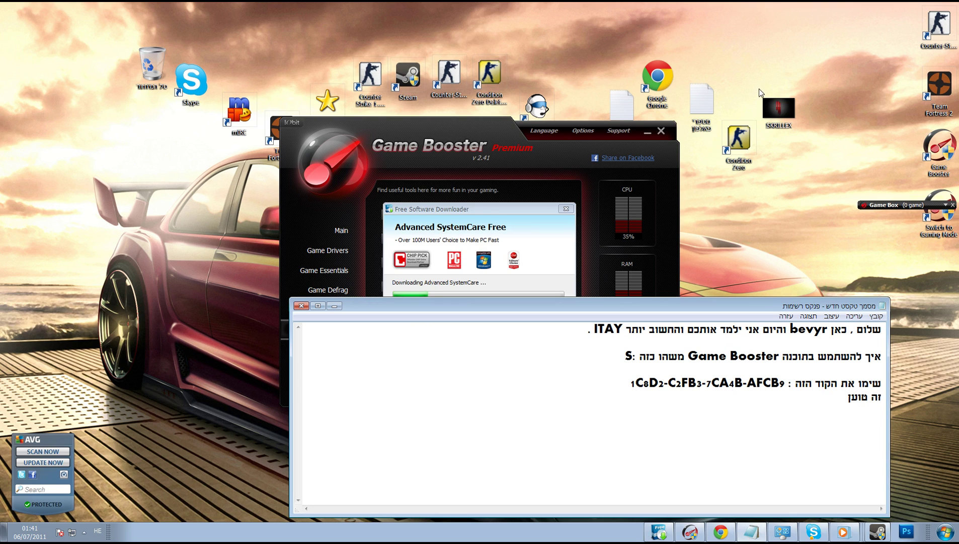
# Check the Advanced SystemCare download progress, then bring Game Booster forward
pyautogui.click(513, 273)
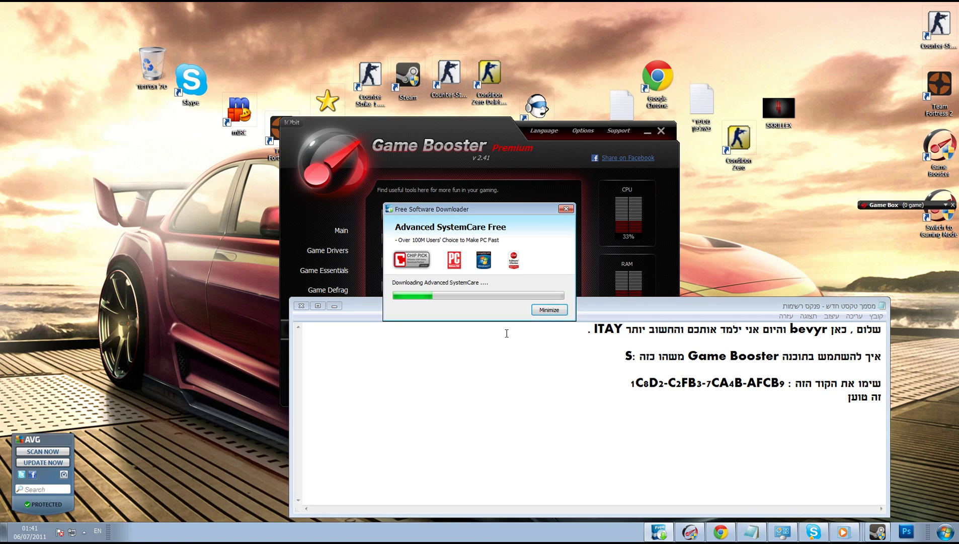
pyautogui.click(530, 401)
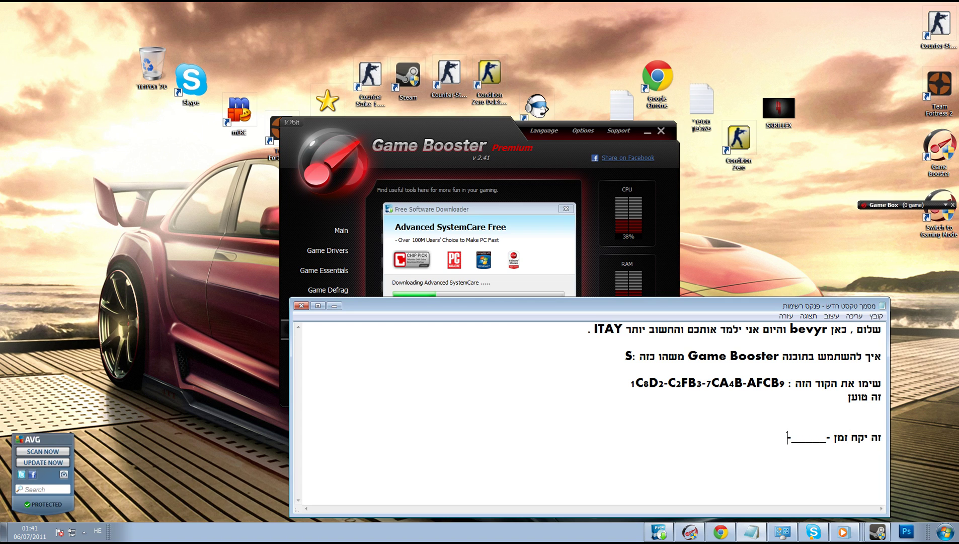
pyautogui.click(451, 222)
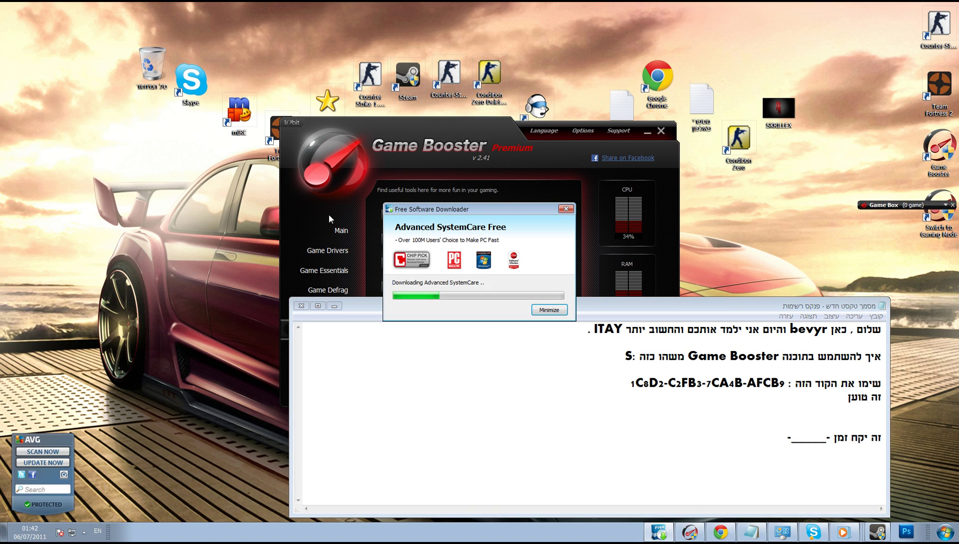
pyautogui.click(329, 213)
# Apply the Top Performance set in System Tweaks with Optimize
pyautogui.click(338, 250)
pyautogui.click(340, 291)
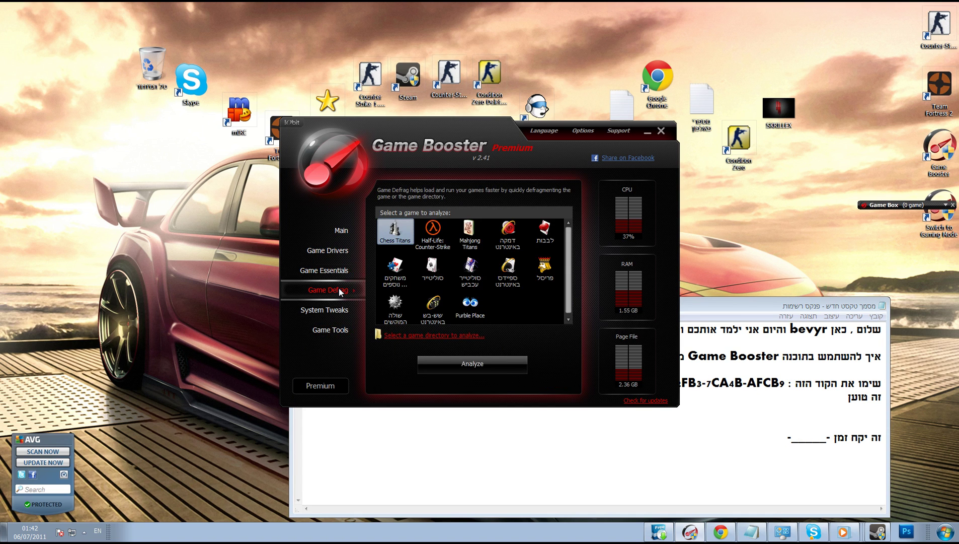
pyautogui.click(321, 310)
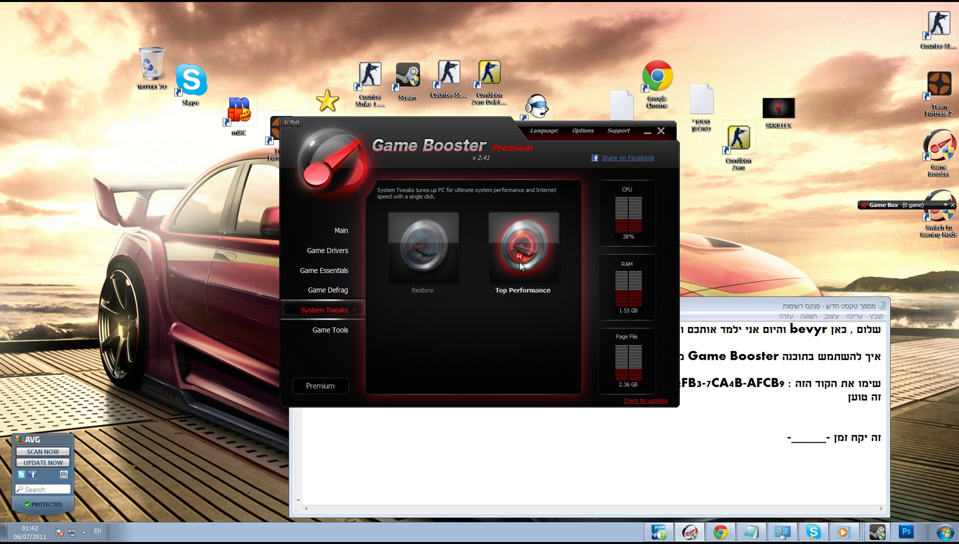
pyautogui.click(439, 267)
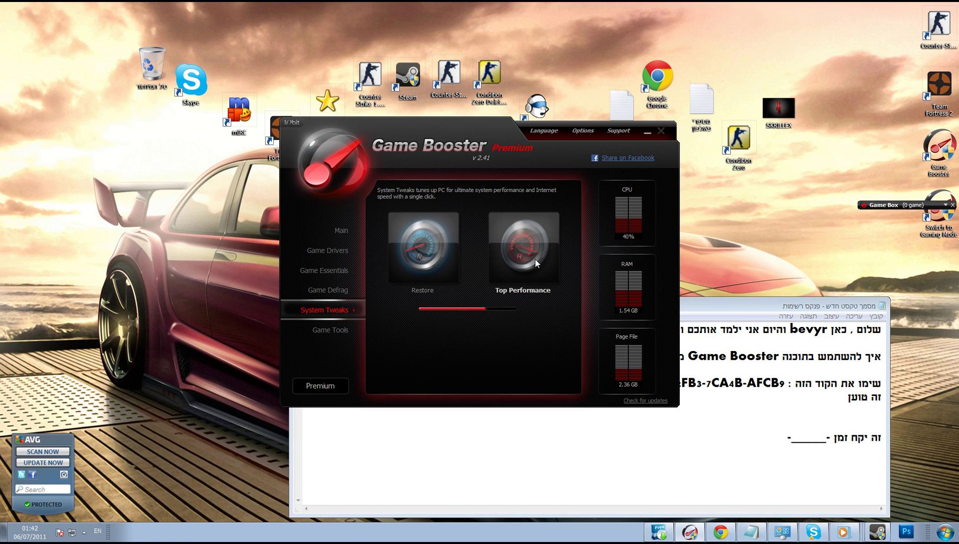
pyautogui.click(535, 259)
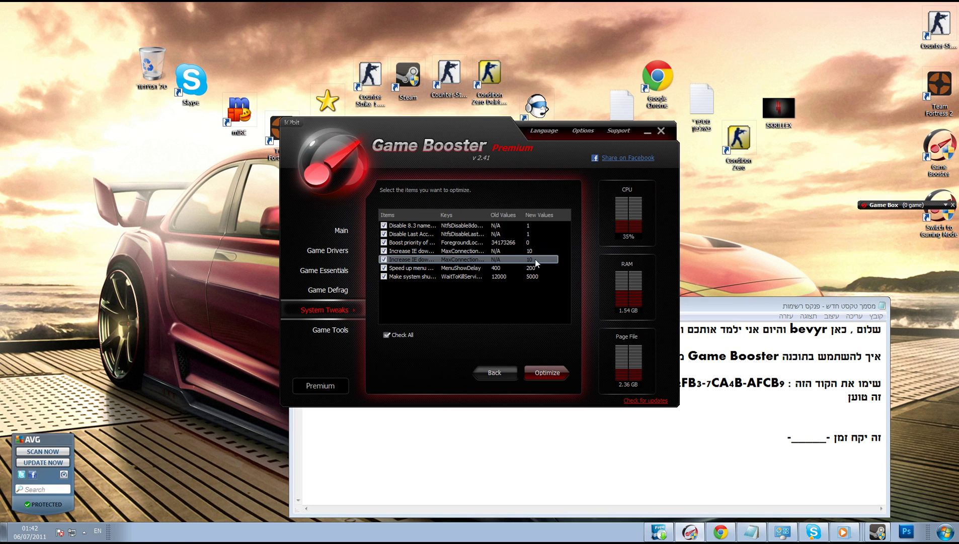
pyautogui.click(539, 373)
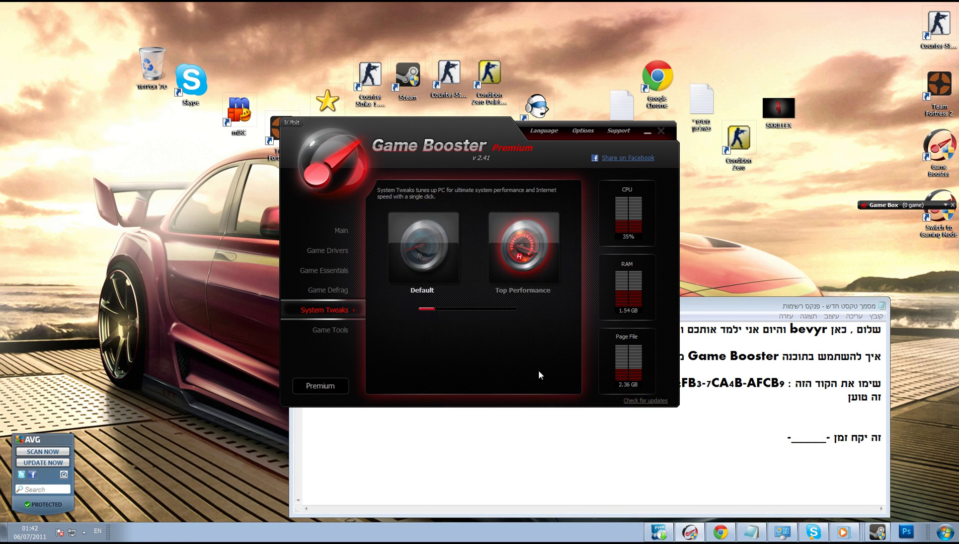
# From Game Tools, open and close the Advanced SystemCare page and the Windows power plan settings
pyautogui.click(328, 330)
pyautogui.click(424, 214)
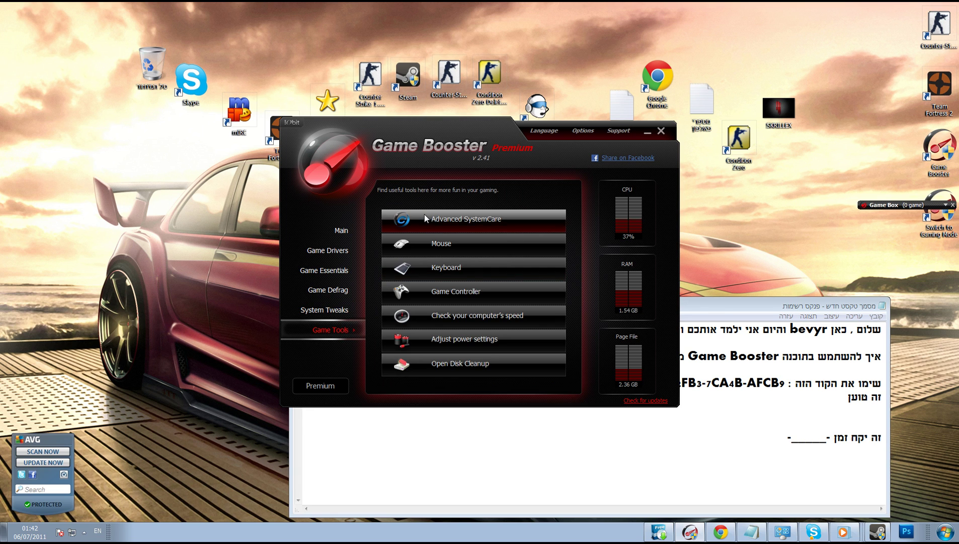
pyautogui.hotkey('alt', 'F4')
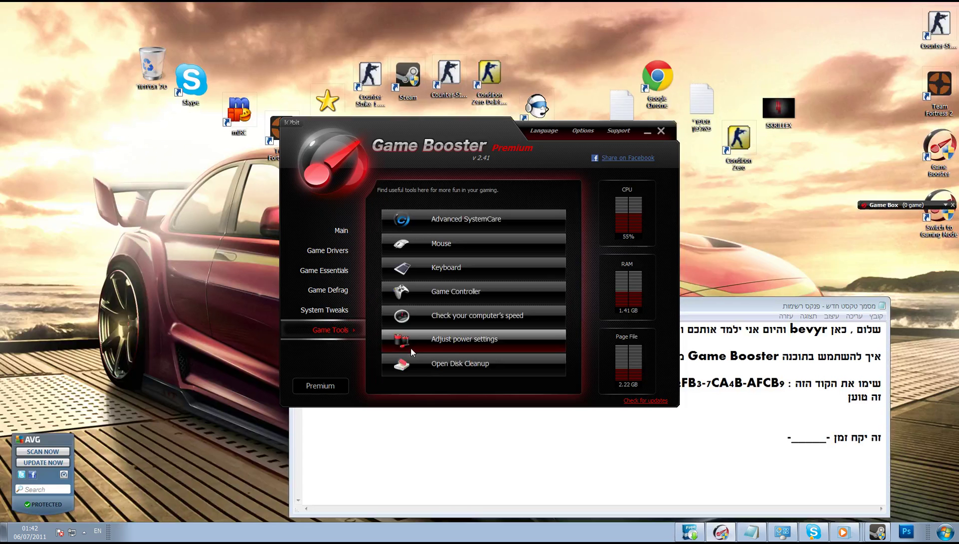
pyautogui.click(425, 343)
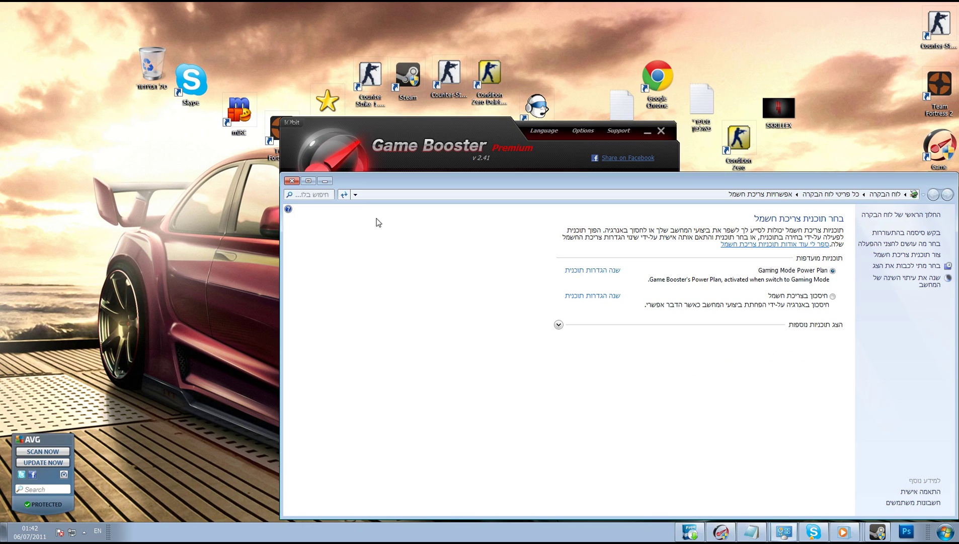
pyautogui.click(291, 180)
# Browse the Main, Game Drivers, Game Essentials, Game Defrag and System Tweaks panels
pyautogui.click(341, 230)
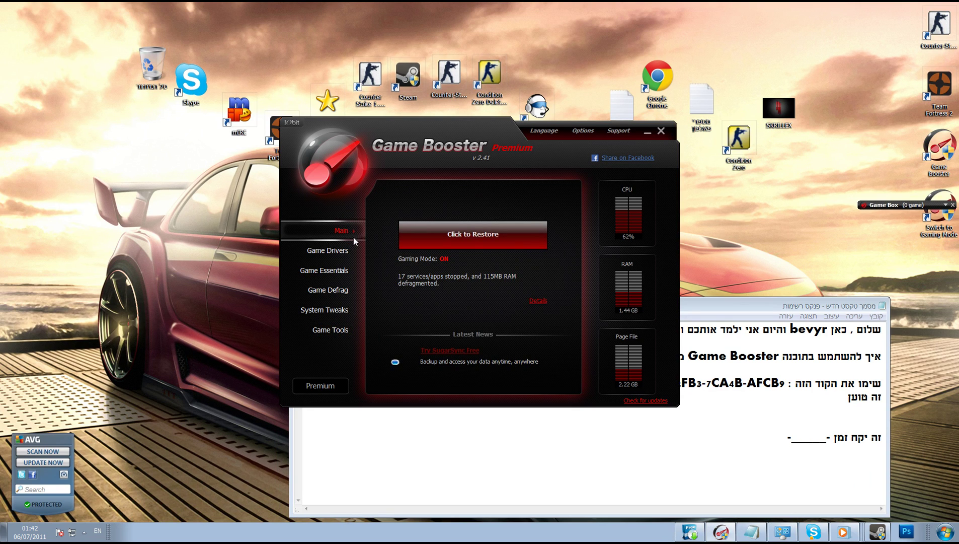
pyautogui.click(340, 252)
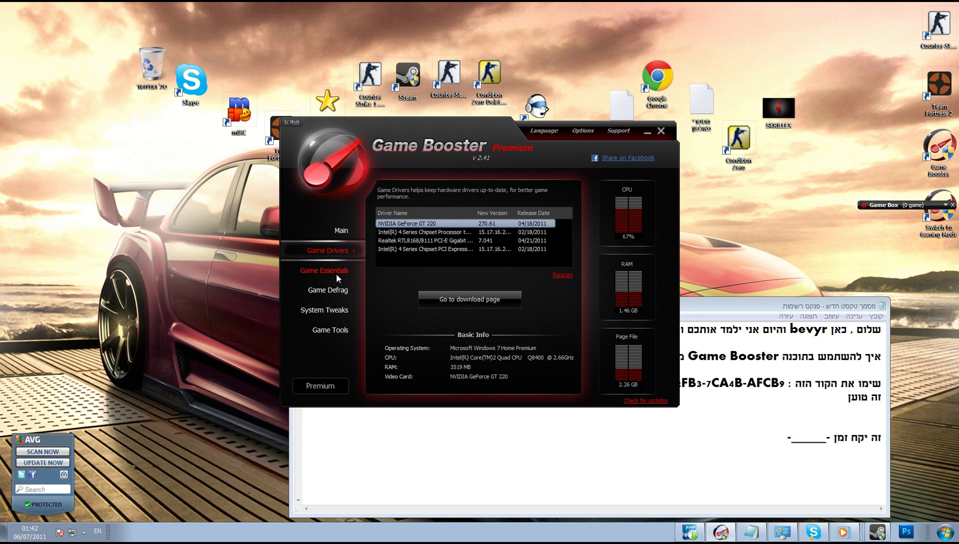
pyautogui.click(335, 274)
pyautogui.click(341, 290)
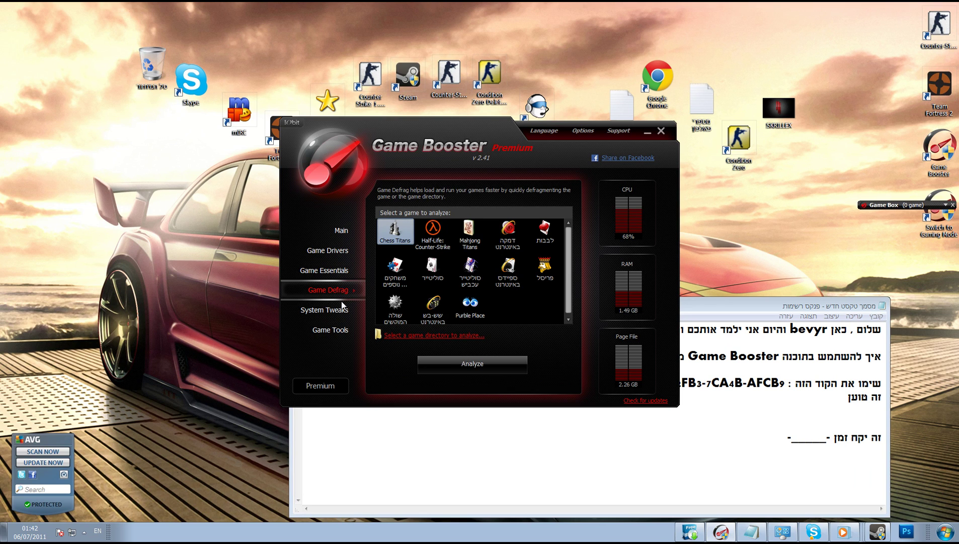
pyautogui.click(341, 308)
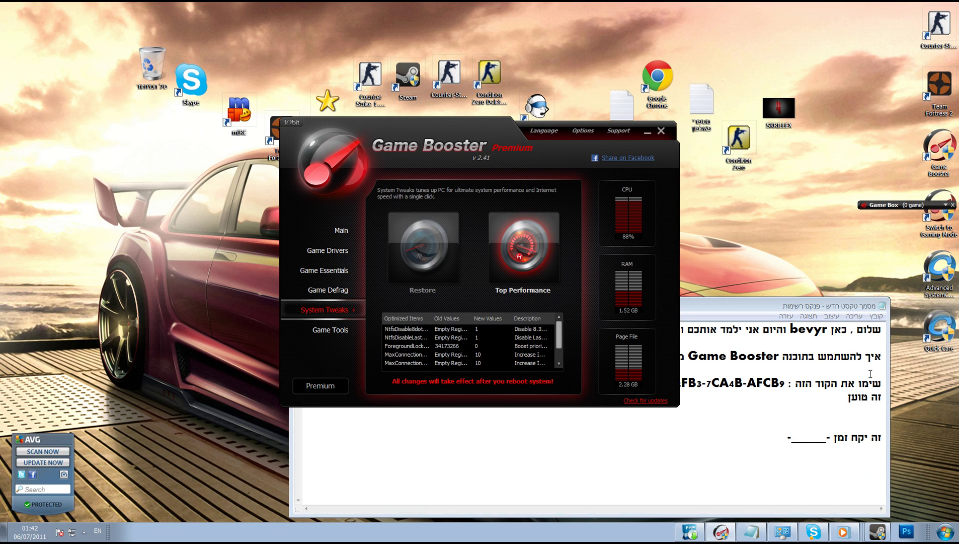
# Pick the White skin, keep English, and start Advanced SystemCare
pyautogui.click(721, 531)
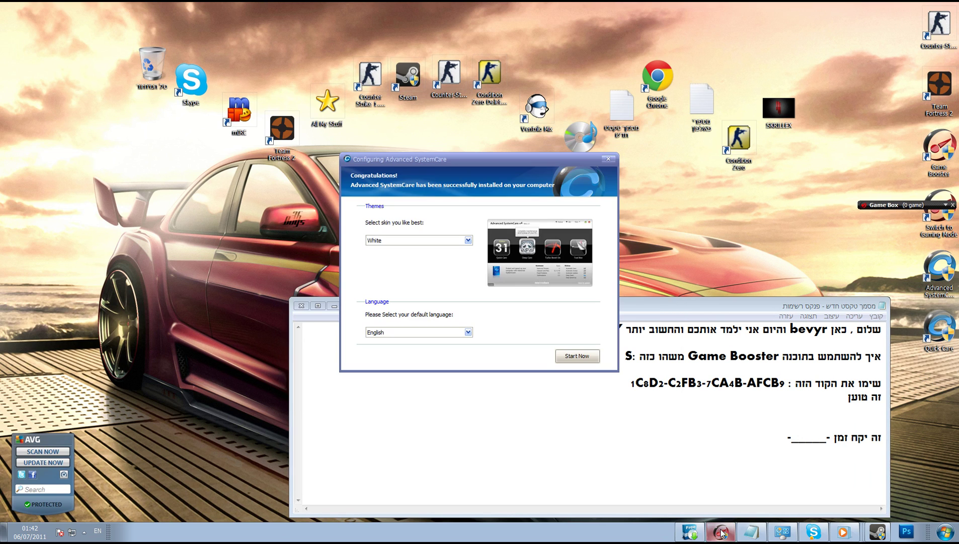
pyautogui.click(468, 240)
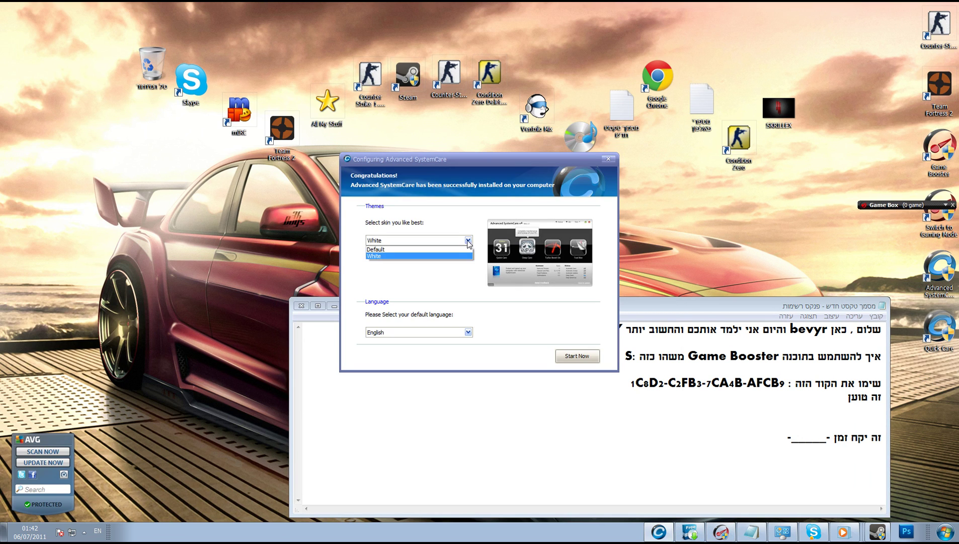
pyautogui.click(467, 255)
pyautogui.click(467, 245)
pyautogui.click(461, 258)
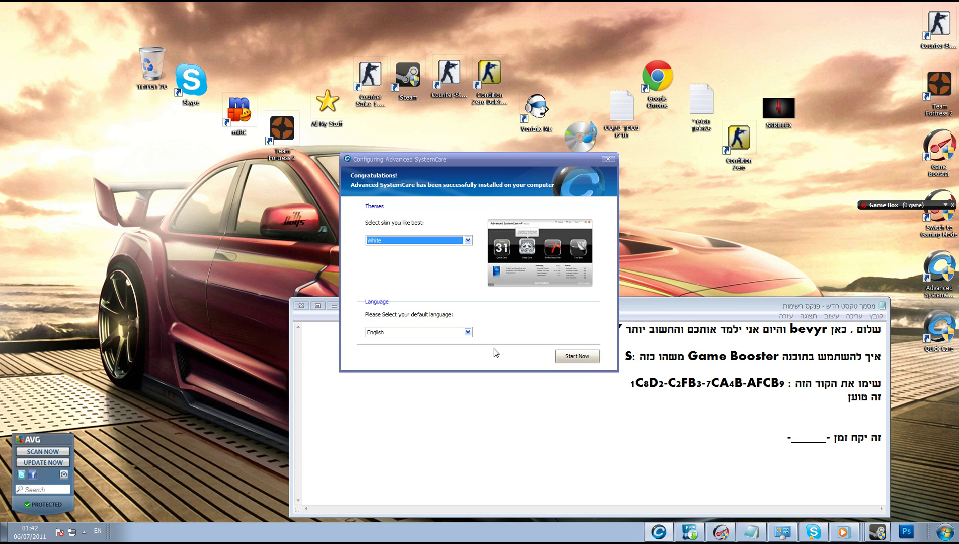
pyautogui.click(577, 358)
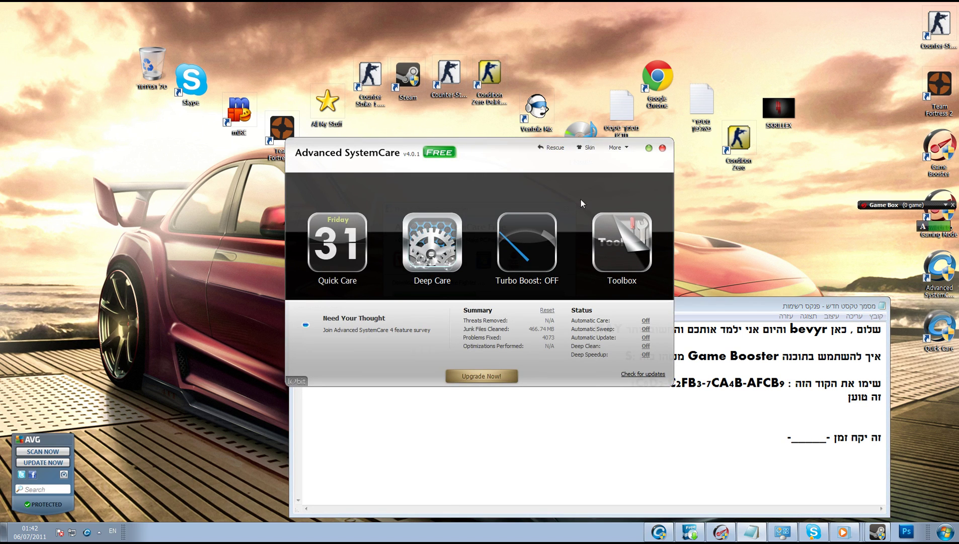
# Minimize Advanced SystemCare and bring the download progress window forward
pyautogui.click(640, 149)
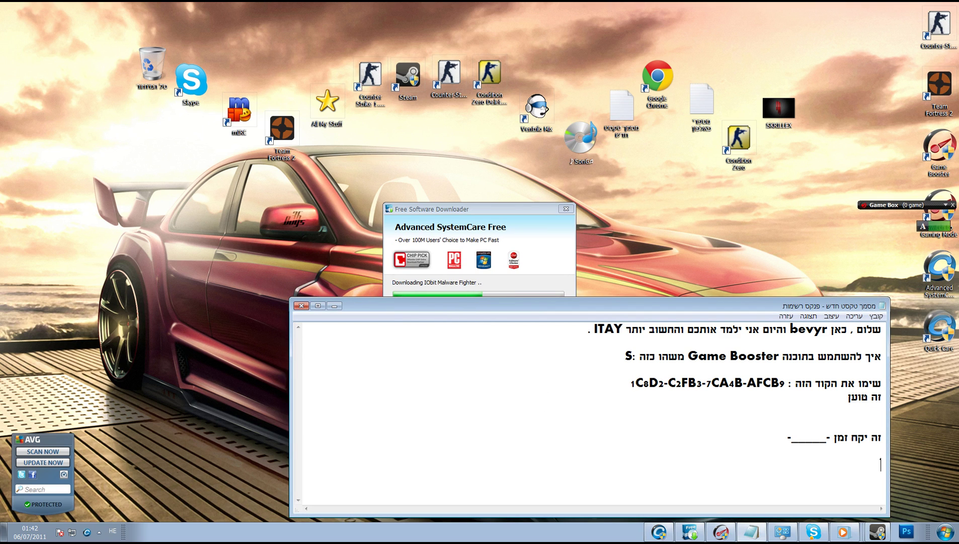
pyautogui.click(467, 242)
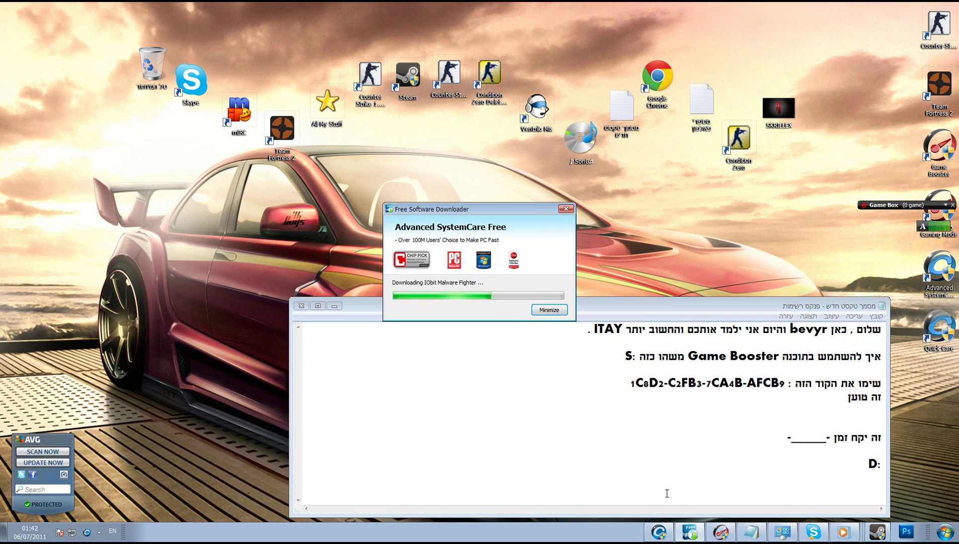
# Play the Usher MP3 from the SonG folder, then close the folder window
pyautogui.doubleClick(578, 141)
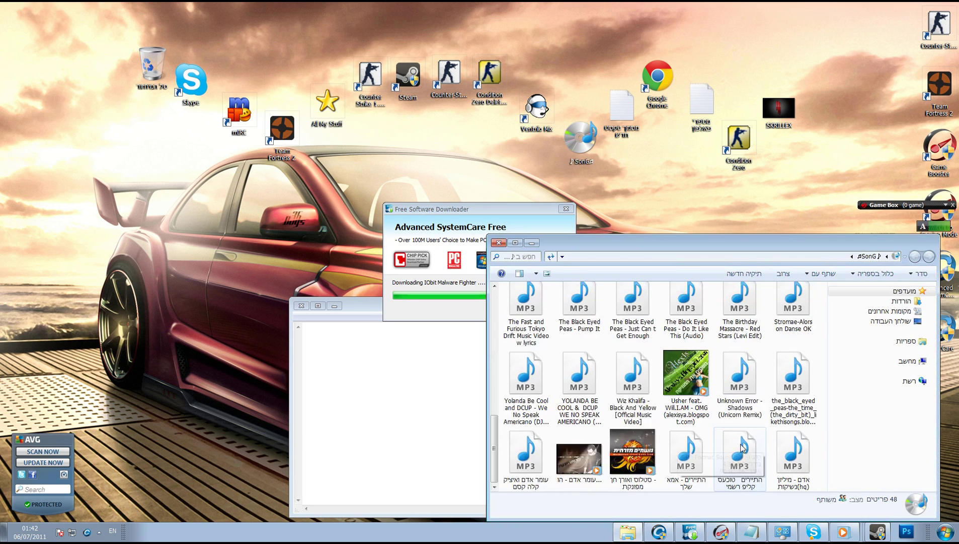
pyautogui.doubleClick(686, 372)
pyautogui.hotkey('alt', 'F4')
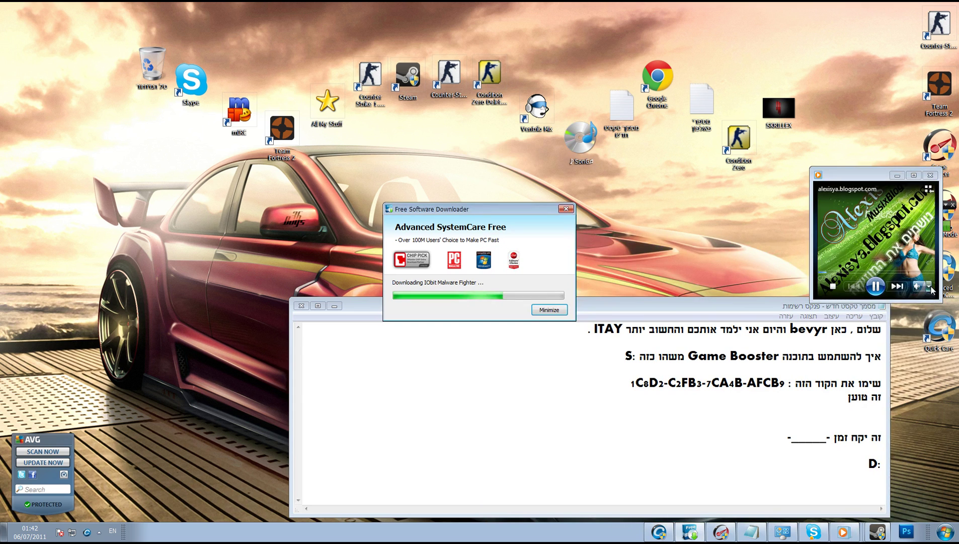
# Minimize the media player and close the leftover Control Panel window
pyautogui.click(897, 175)
pyautogui.rightClick(652, 284)
pyautogui.click(723, 249)
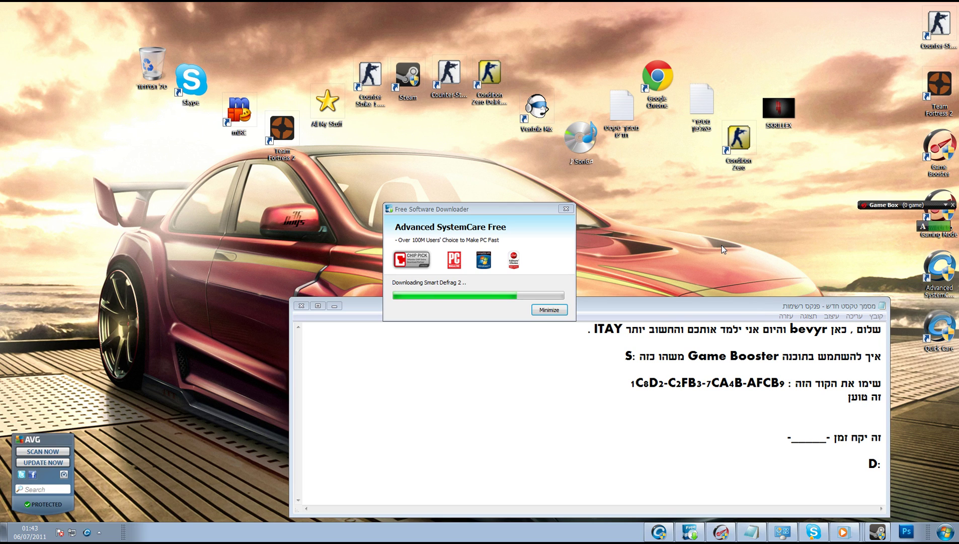
pyautogui.rightClick(783, 531)
pyautogui.click(793, 517)
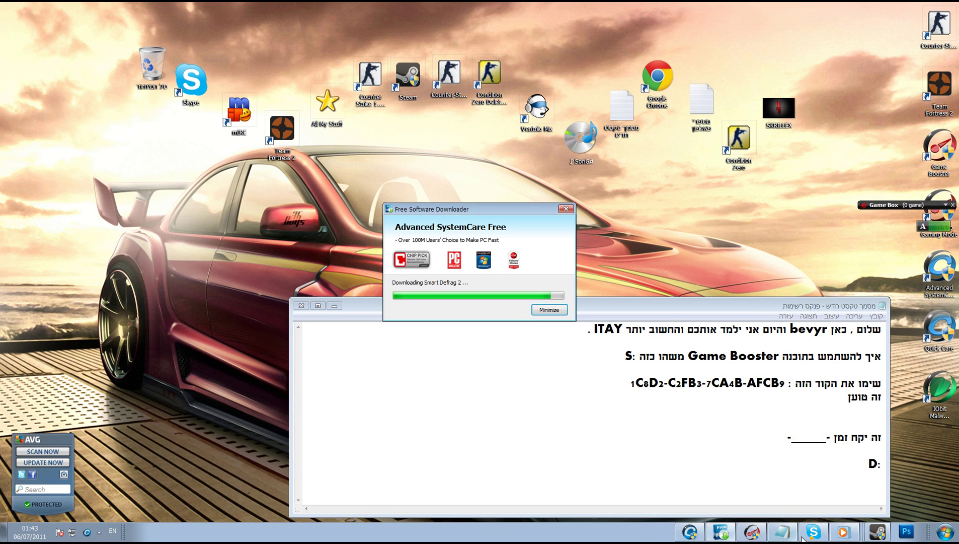
# Acknowledge the finished installation and start Smart Defrag with its setup choices
pyautogui.rightClick(880, 533)
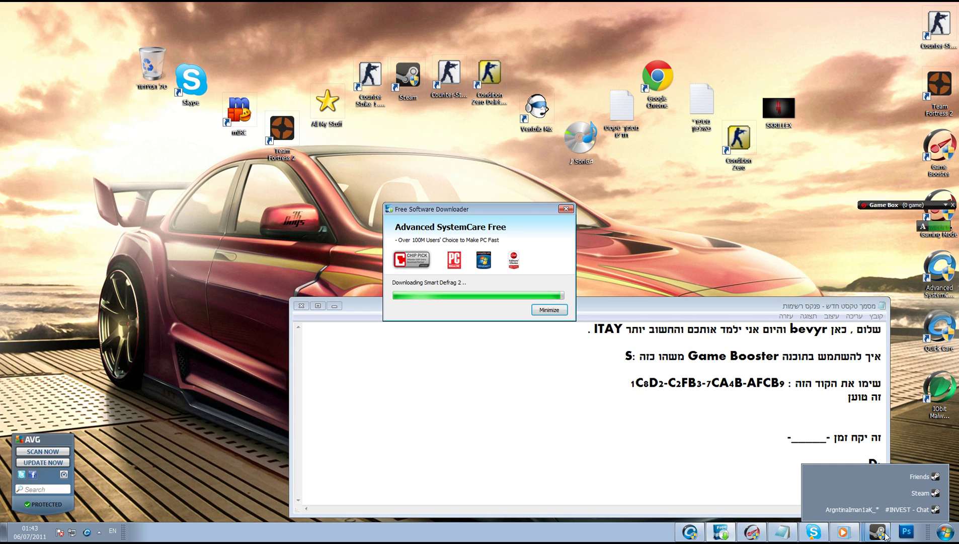
pyautogui.click(883, 535)
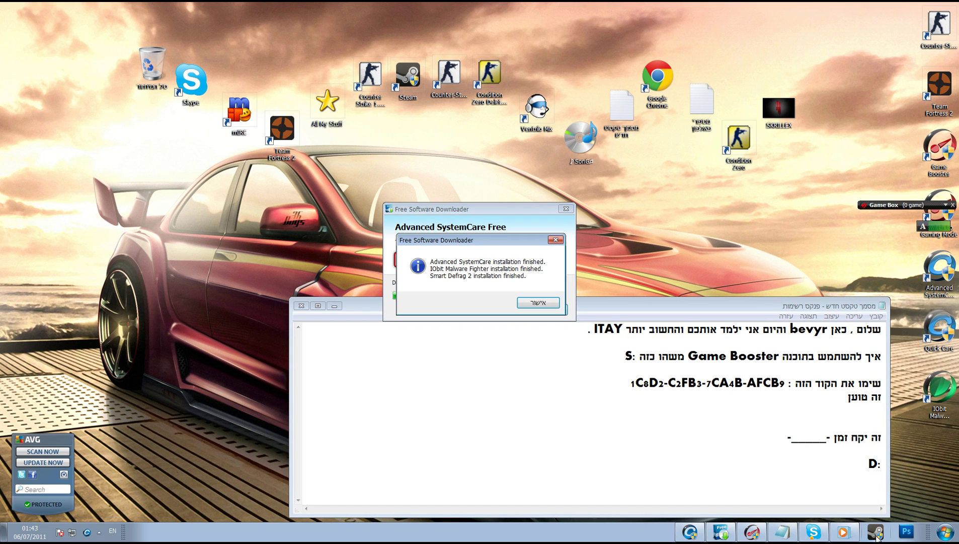
pyautogui.click(537, 302)
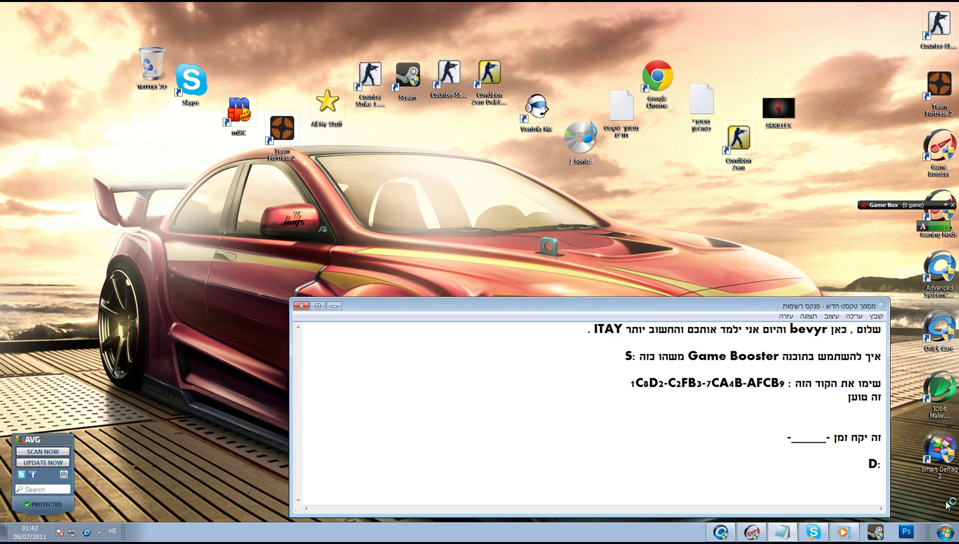
pyautogui.click(580, 350)
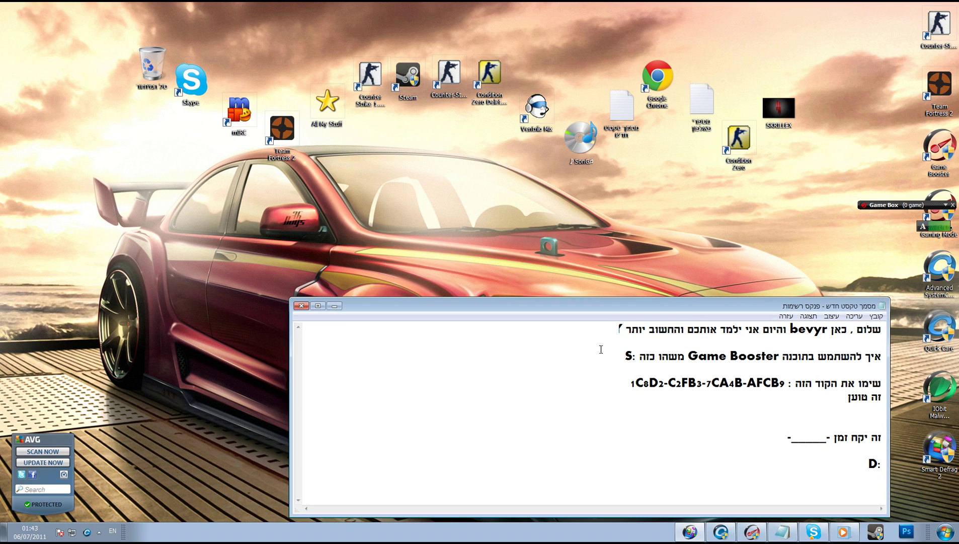
# Move the six new program shortcuts into the All My Stuff folder and open it
pyautogui.click(334, 306)
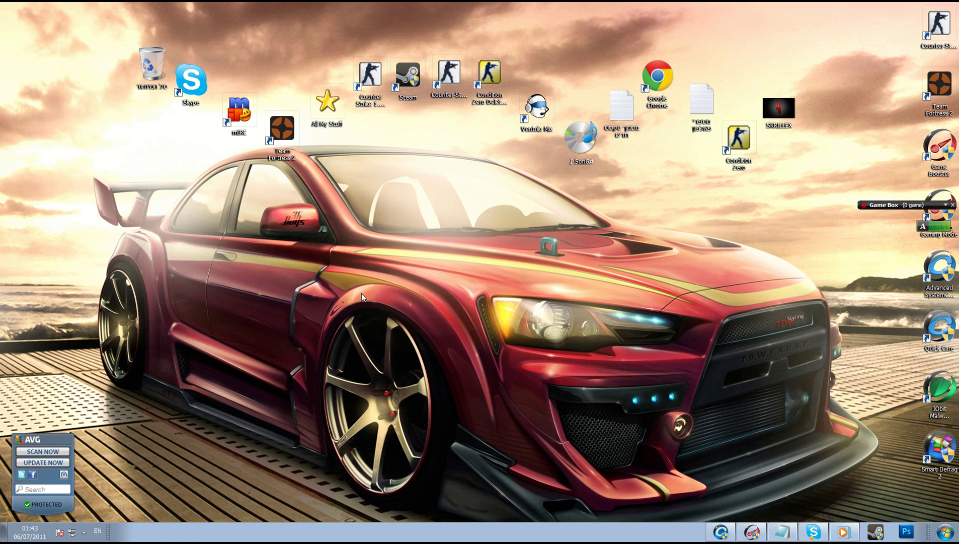
pyautogui.rightClick(362, 297)
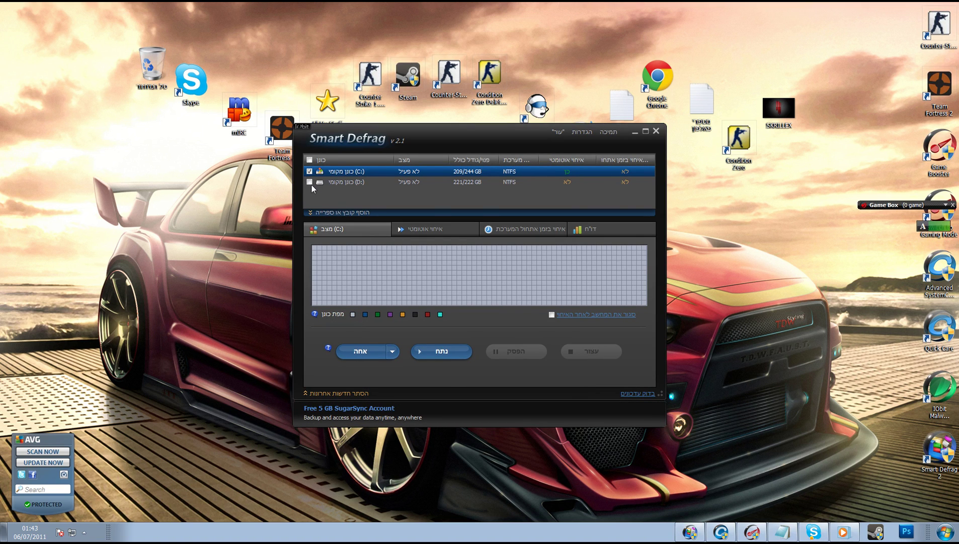
pyautogui.click(634, 131)
pyautogui.moveTo(898, 464); pyautogui.dragTo(326, 108)
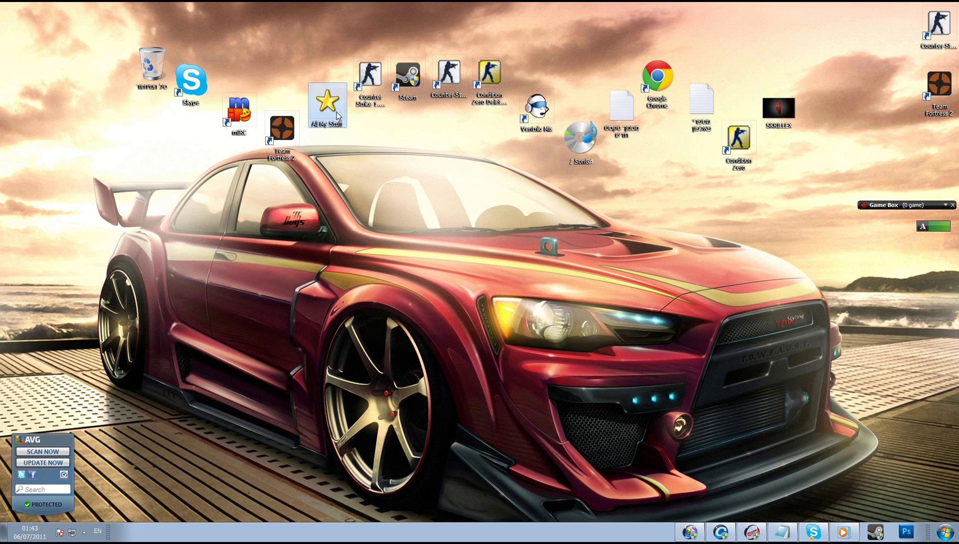
pyautogui.doubleClick(337, 110)
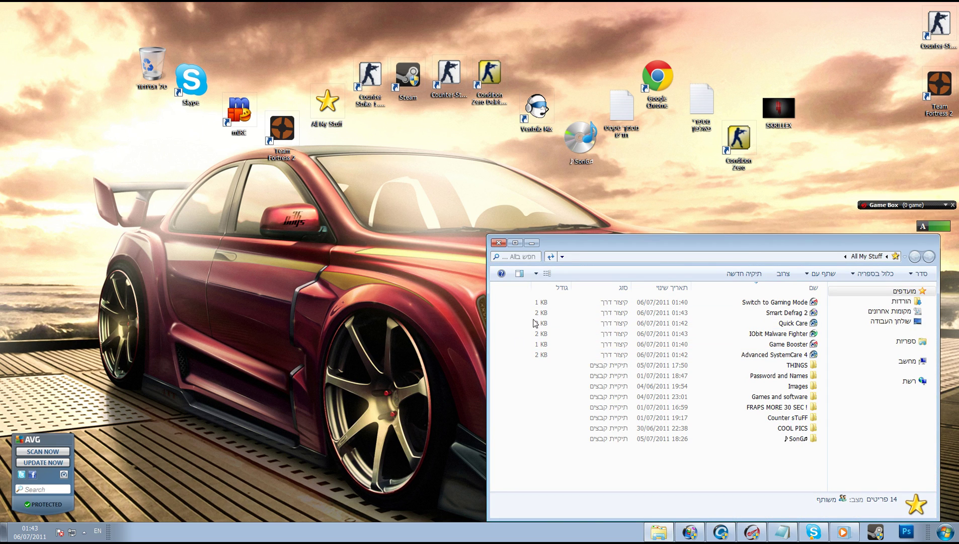
# Start the Quick Care scan, close the All My Stuff window, and bring Notepad forward
pyautogui.click(688, 324)
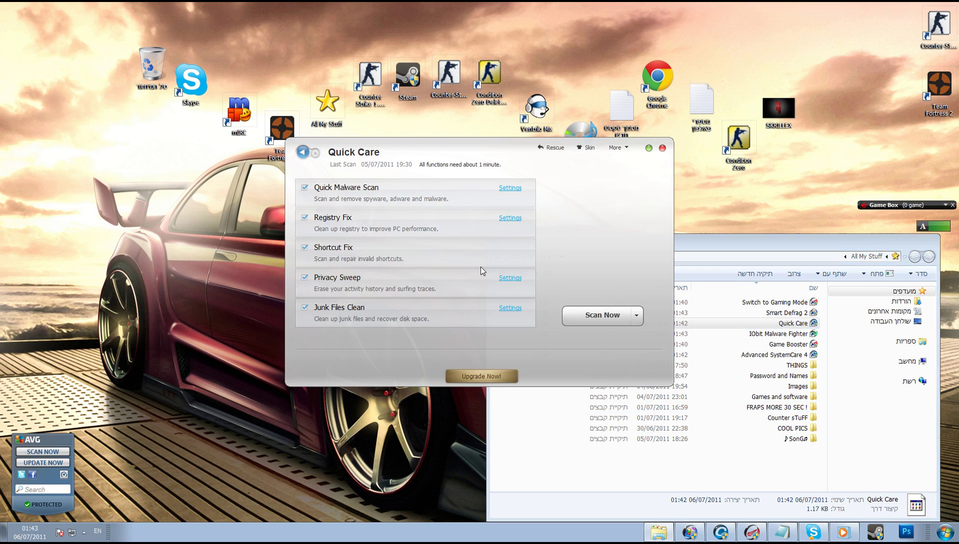
pyautogui.click(616, 316)
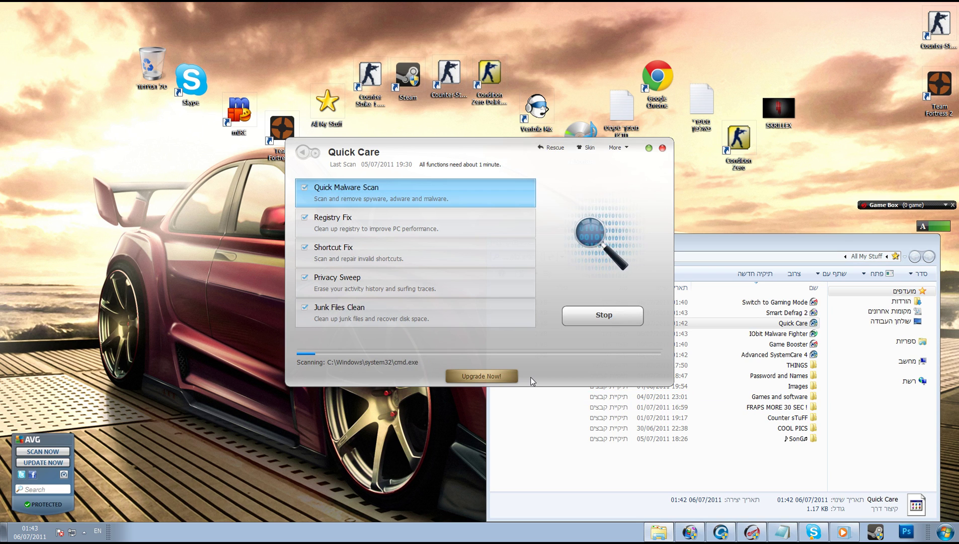
pyautogui.click(520, 434)
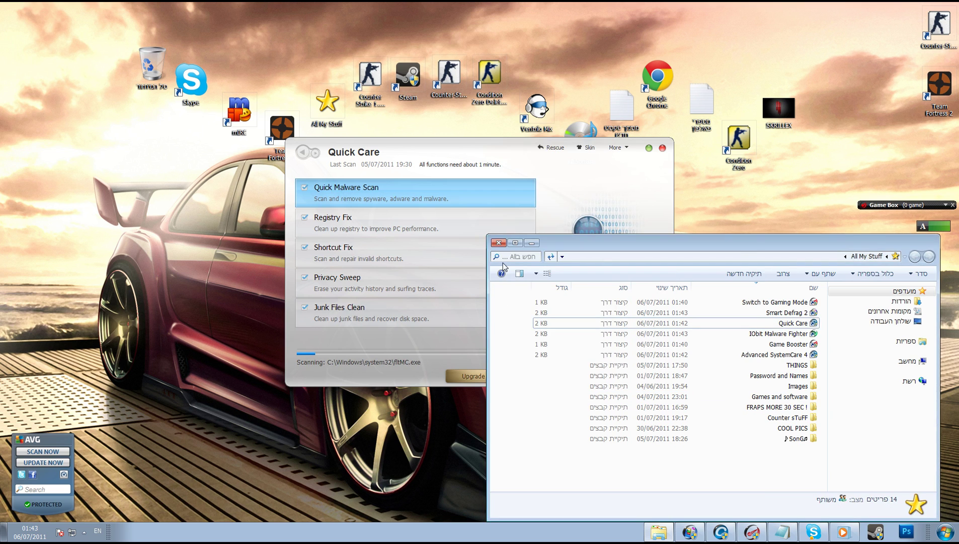
pyautogui.hotkey('alt', 'F4')
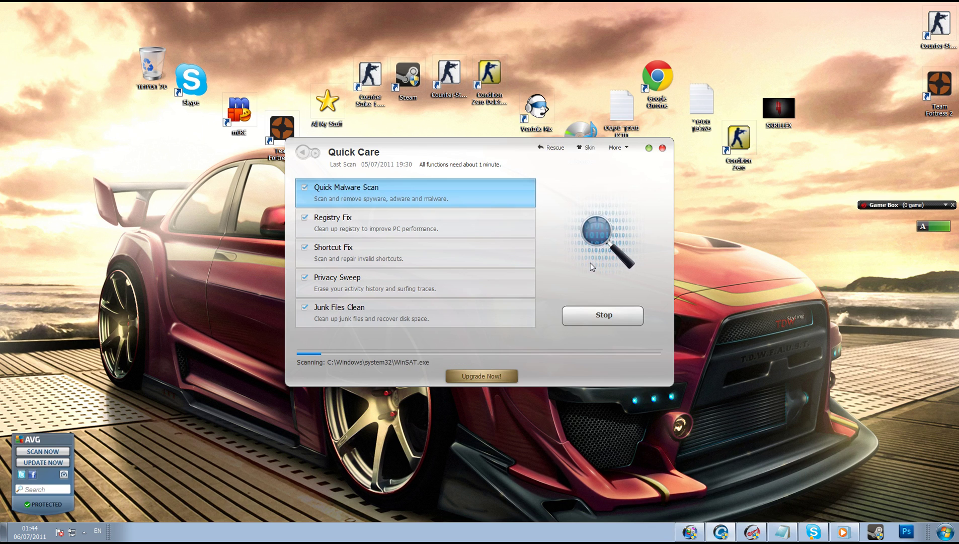
pyautogui.click(783, 531)
# Add the Hebrew line 'זה מוחק את הזבל במשחק ו במחשב. זה סורק ואז מוחקים' to the notes
pyautogui.write('זה מ')
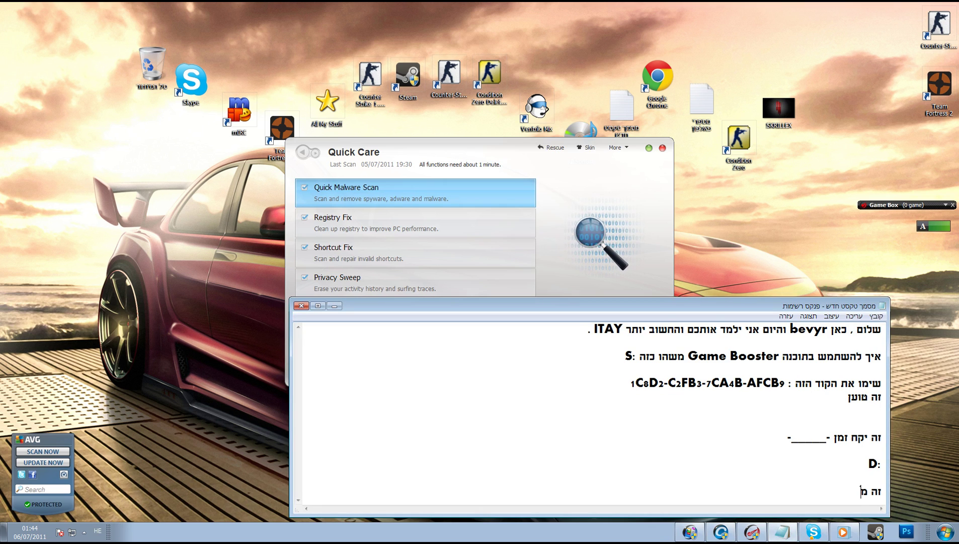
pyautogui.write('וחק את הזב')
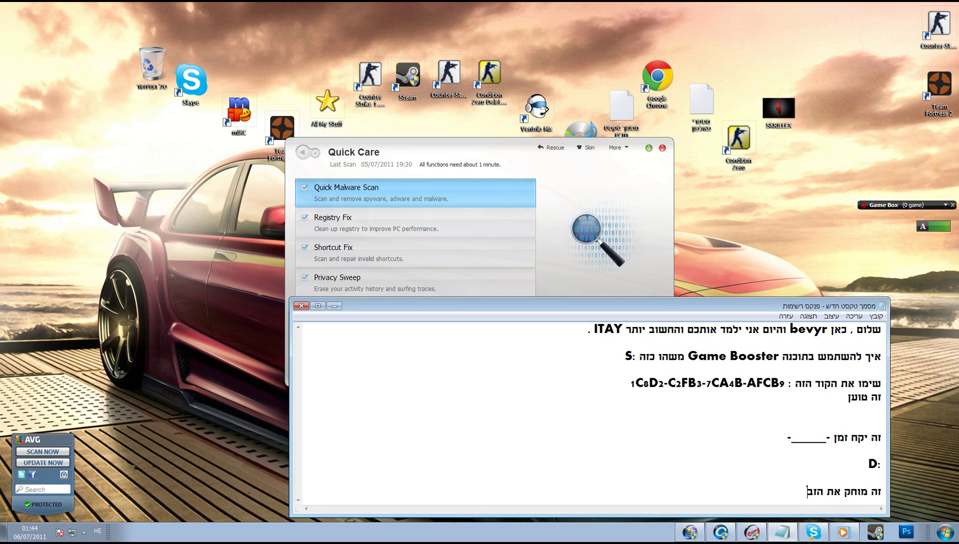
pyautogui.write('ל במש')
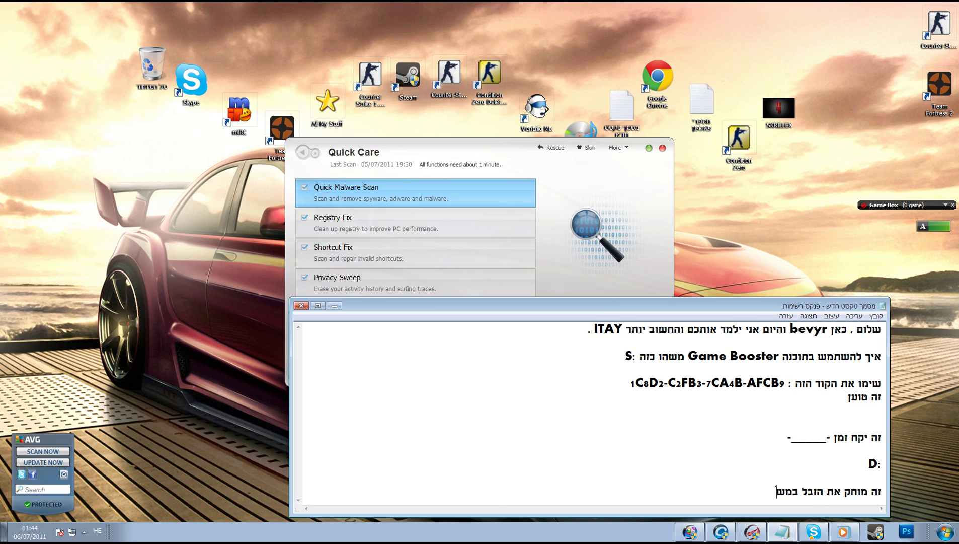
pyautogui.write('חק ו במ')
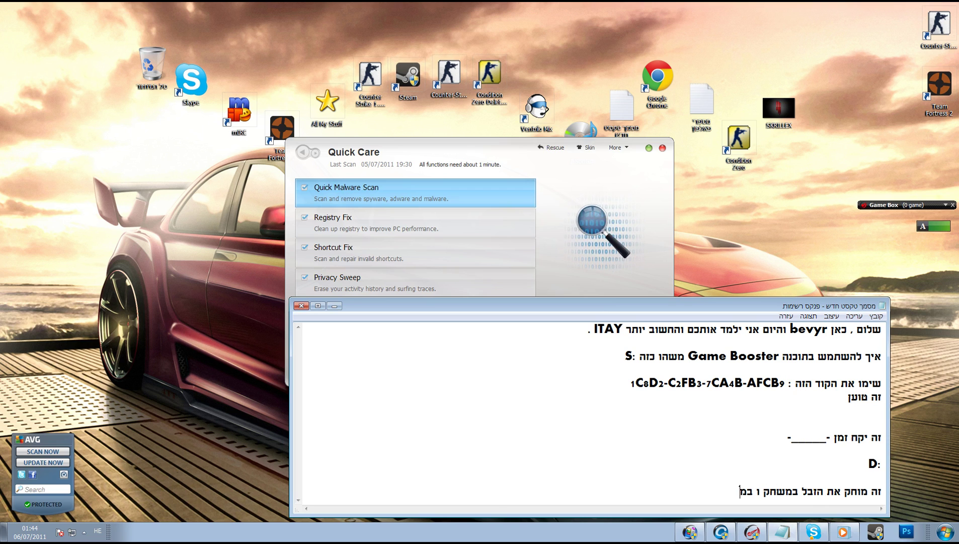
pyautogui.write('חשב.')
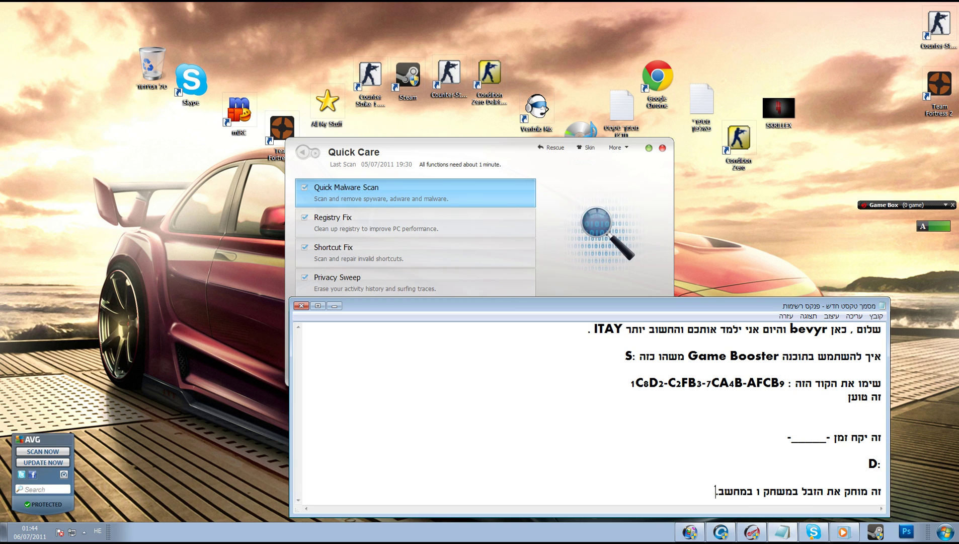
pyautogui.click(564, 280)
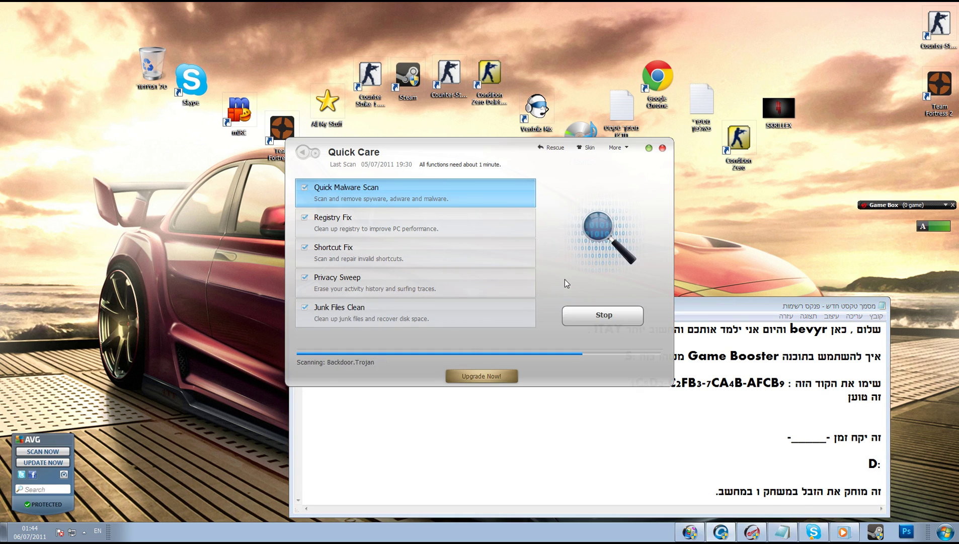
pyautogui.click(625, 495)
pyautogui.write('זה סו')
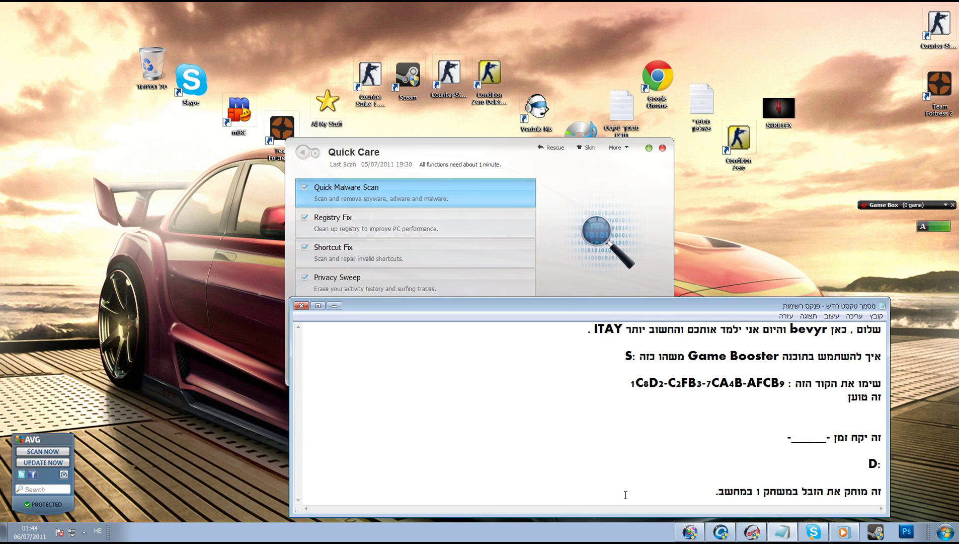
pyautogui.write('רק ועו')
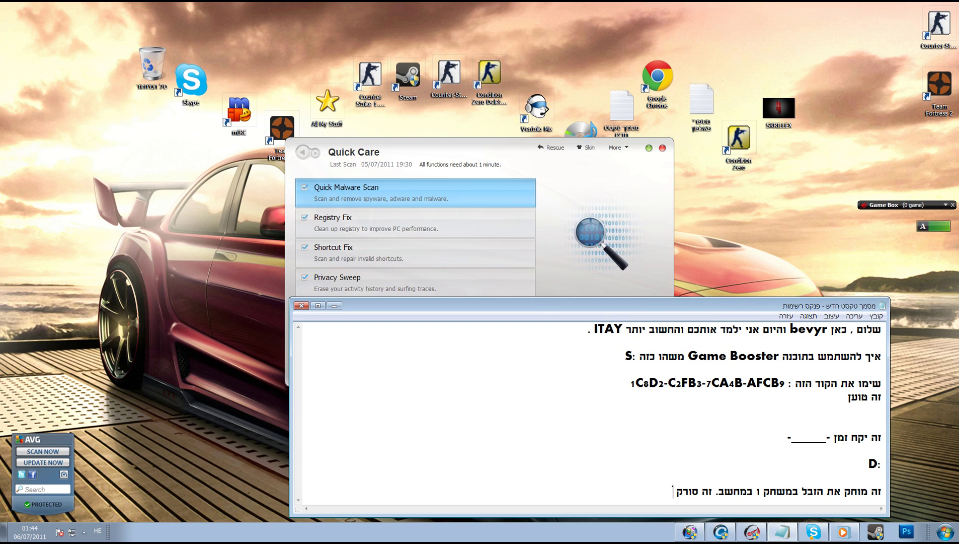
pyautogui.press('BackSpace')
pyautogui.press('BackSpace')
pyautogui.write('אז')
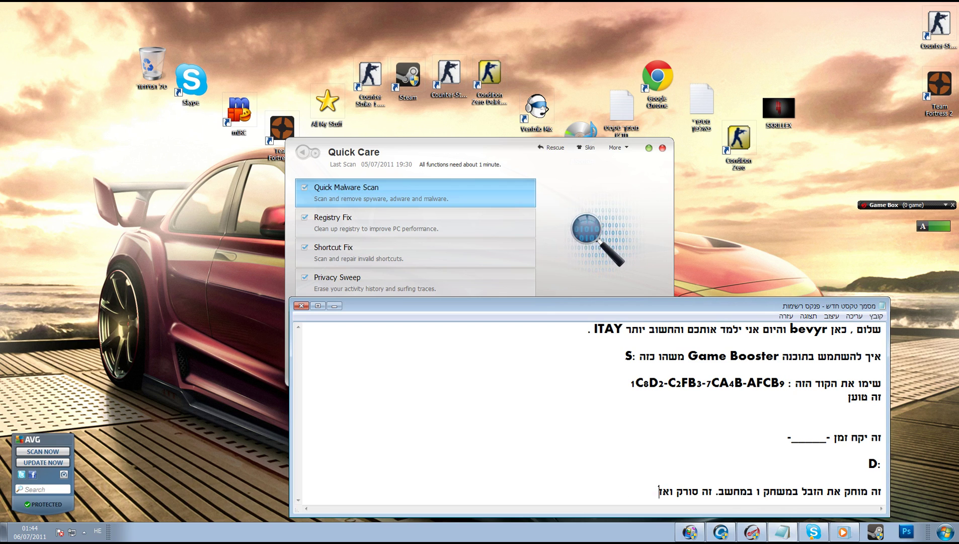
pyautogui.write(' מוחקים')
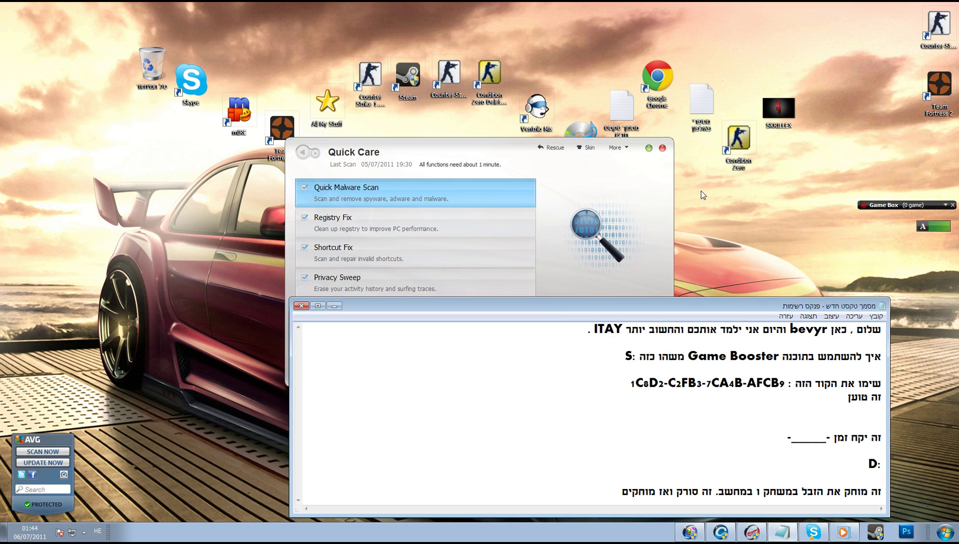
pyautogui.click(629, 193)
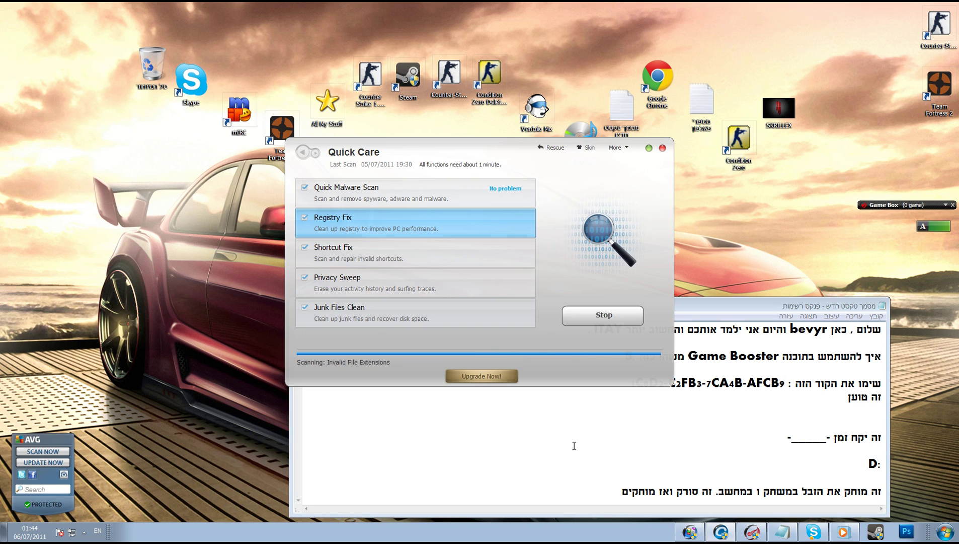
# Refresh the desktop, repair all problems Quick Care found, then close Quick Care
pyautogui.click(84, 532)
pyautogui.click(84, 531)
pyautogui.rightClick(145, 444)
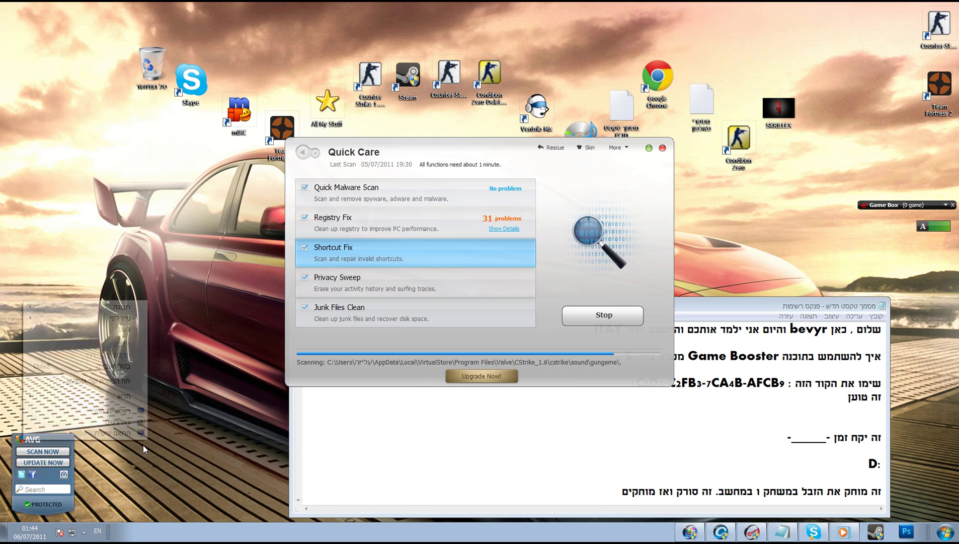
pyautogui.click(129, 329)
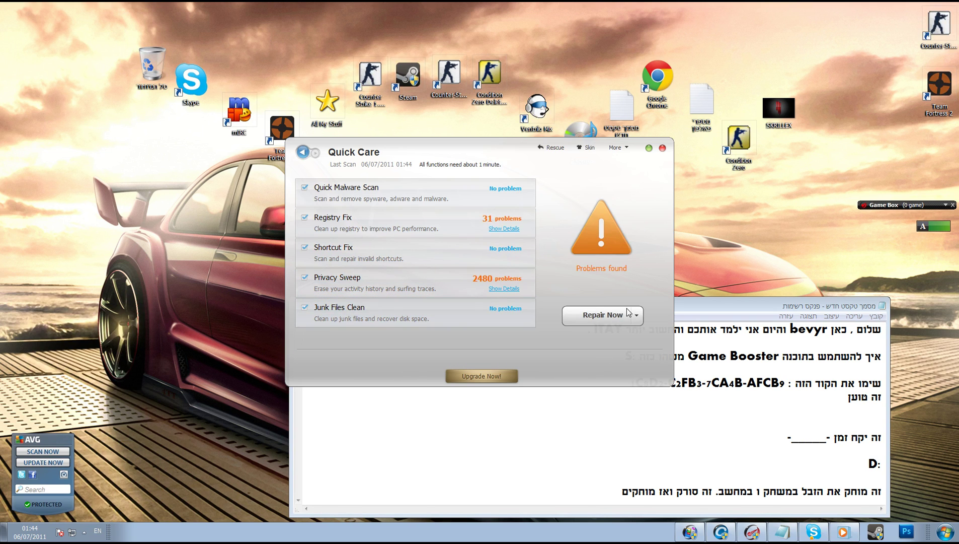
pyautogui.click(615, 316)
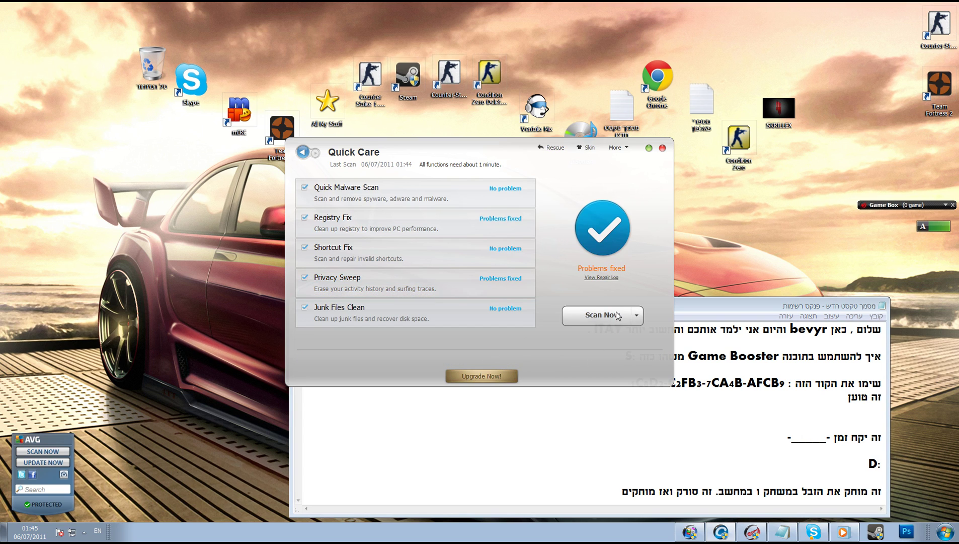
pyautogui.click(663, 149)
# Add the closing line 'יופי מחקתם זבל מהמחשב.' on a new line and close Notepad
pyautogui.click(529, 491)
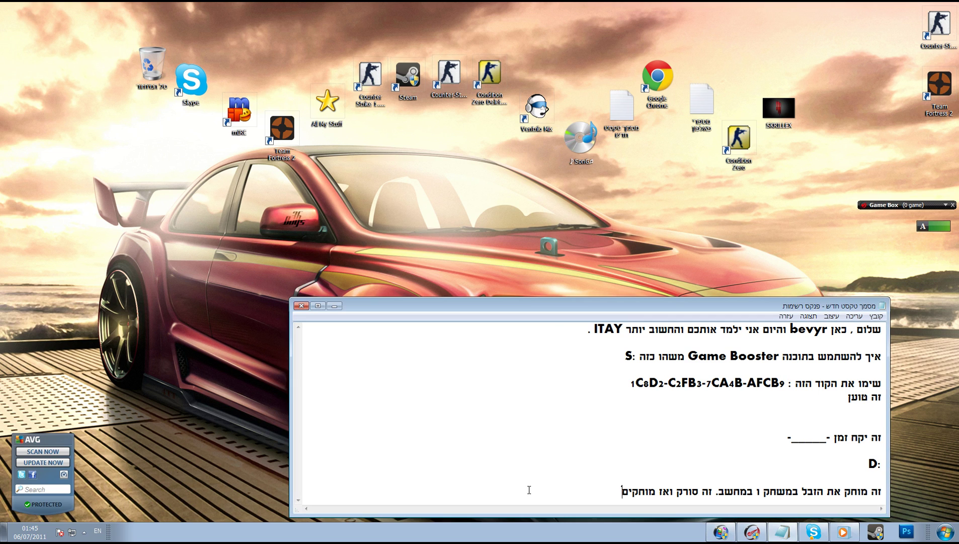
pyautogui.press('Return')
pyautogui.press('Return')
pyautogui.write('יפוי')
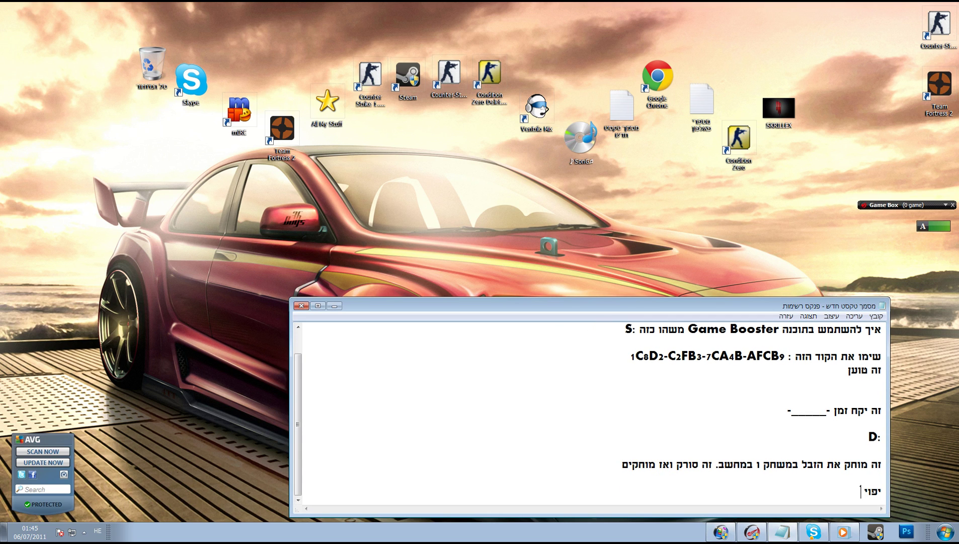
pyautogui.write('ופי מחקתם זבל מהמחשב.')
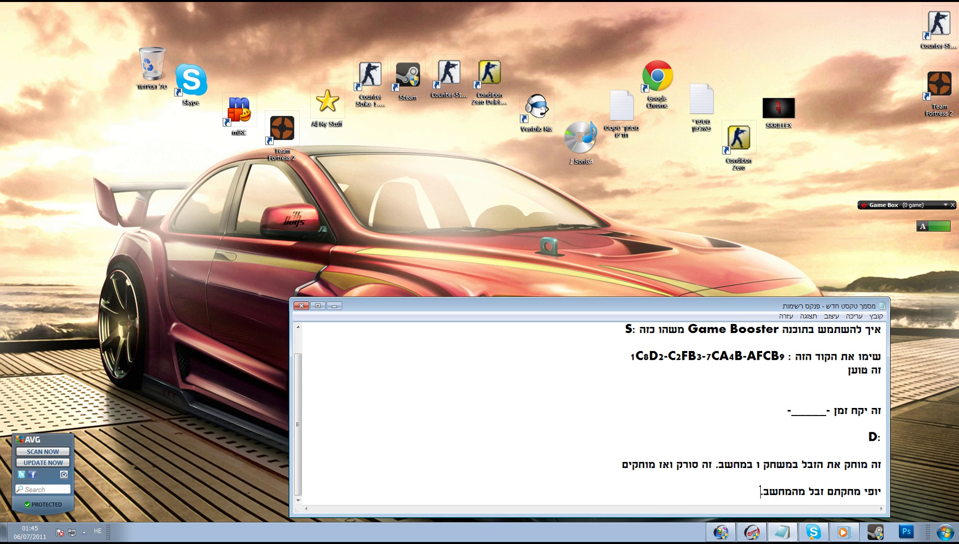
pyautogui.click(301, 306)
# Answer Notepad's save prompt and move the performance rating gadget lower on the desktop
pyautogui.click(455, 278)
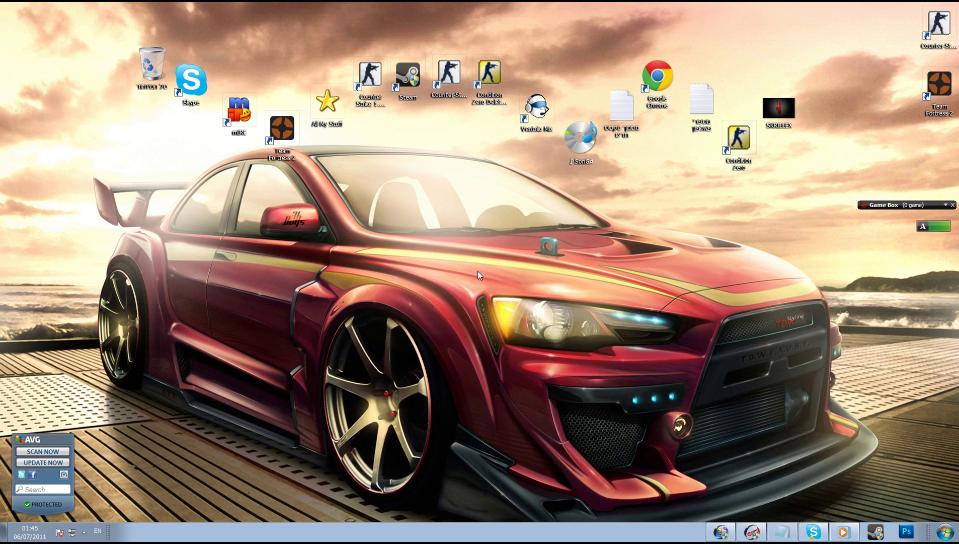
pyautogui.moveTo(942, 228); pyautogui.dragTo(865, 273)
pyautogui.click(866, 273)
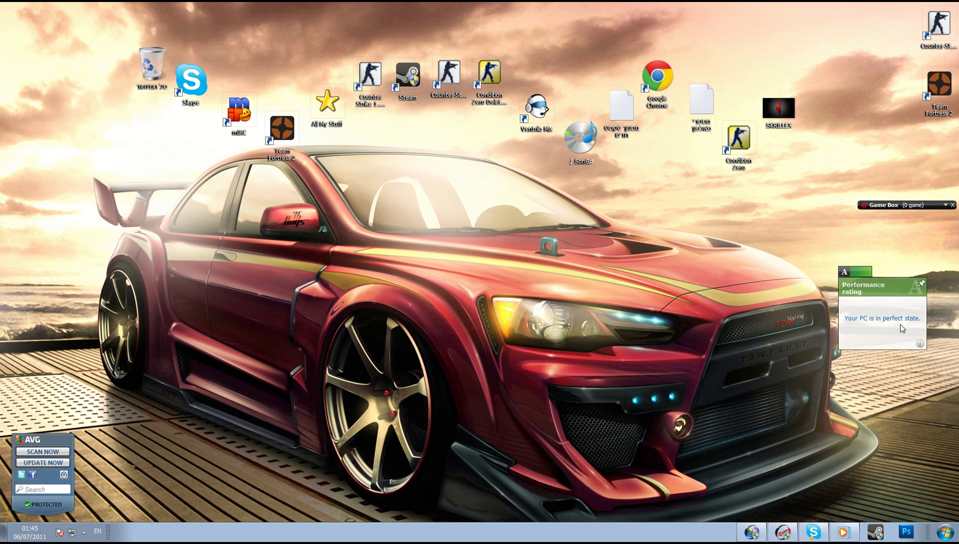
# Expand the Game Box and drag Counter-Strike and the other game shortcuts into it
pyautogui.click(915, 206)
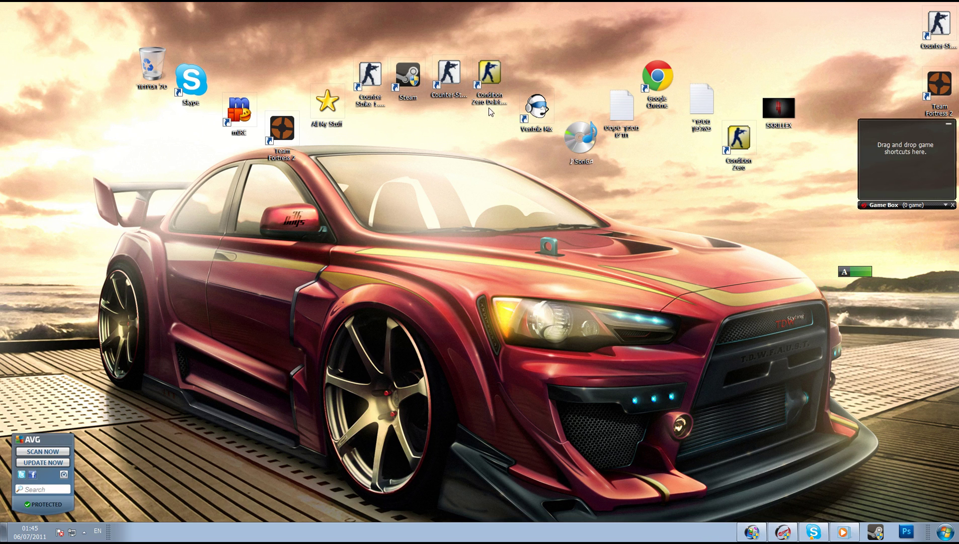
pyautogui.moveTo(433, 86); pyautogui.dragTo(901, 107)
pyautogui.moveTo(914, 144); pyautogui.dragTo(914, 145)
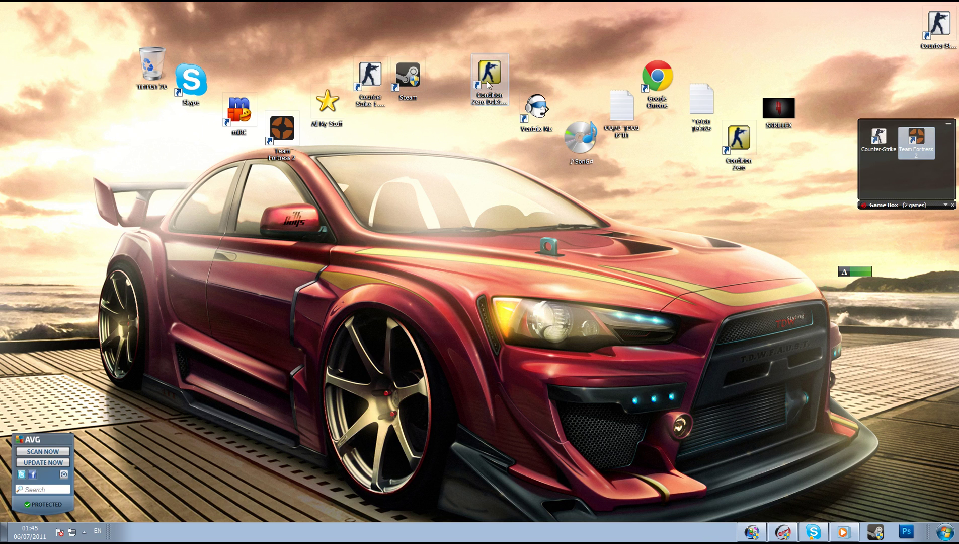
pyautogui.moveTo(893, 170); pyautogui.dragTo(894, 170)
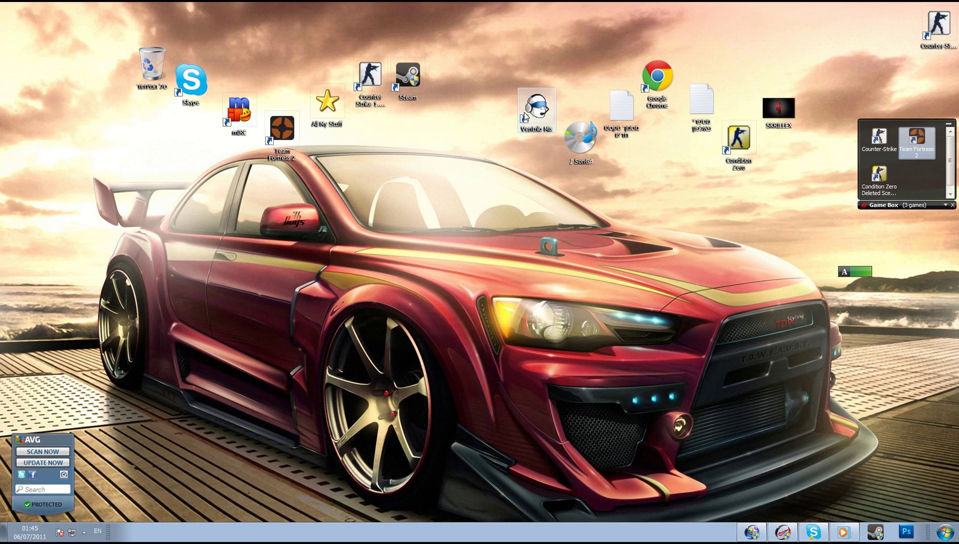
pyautogui.moveTo(523, 117); pyautogui.dragTo(501, 106)
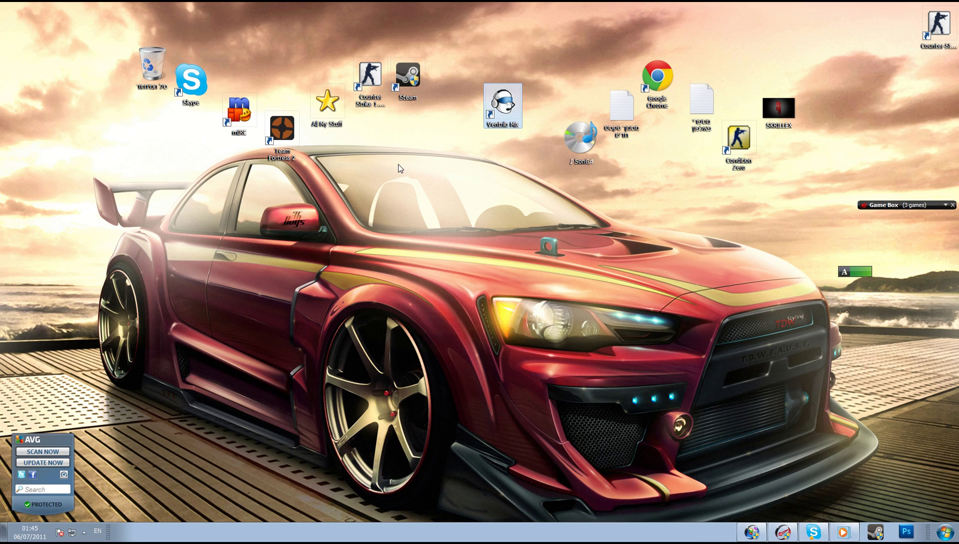
# Refresh the desktop and open the new empty text document
pyautogui.rightClick(431, 198)
pyautogui.click(414, 226)
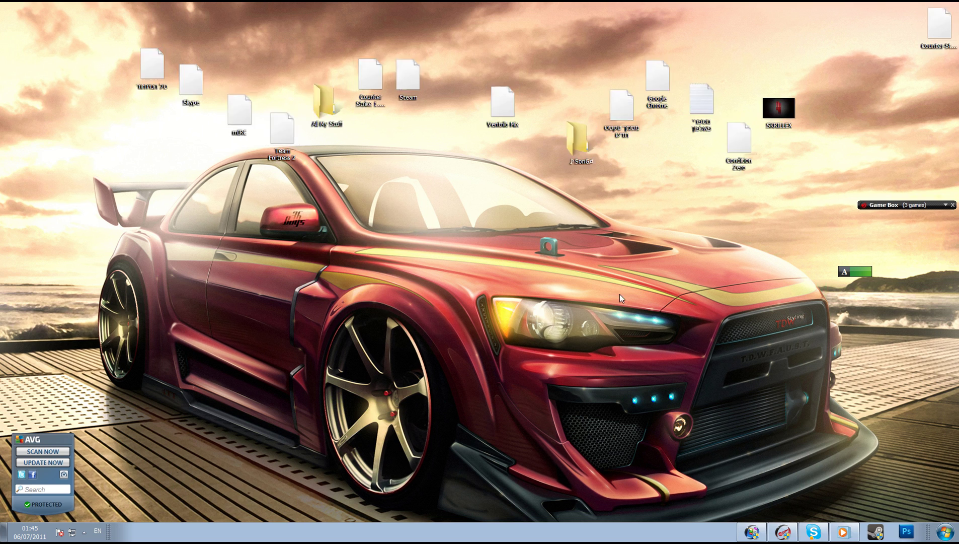
pyautogui.doubleClick(622, 107)
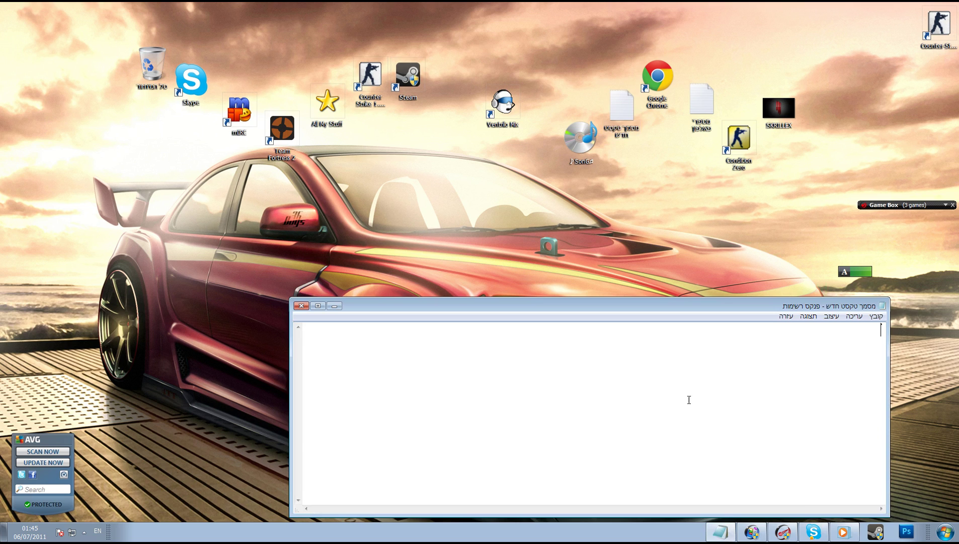
# Write the Hebrew sign-off 'עד כאן' followed by the author's nickname
pyautogui.hotkey('alt', 'shift')
pyautogui.write('עד כאן , B')
pyautogui.hotkey('alt', 'shift')
pyautogui.write('evY')
pyautogui.press('BackSpace')
pyautogui.write('YR')
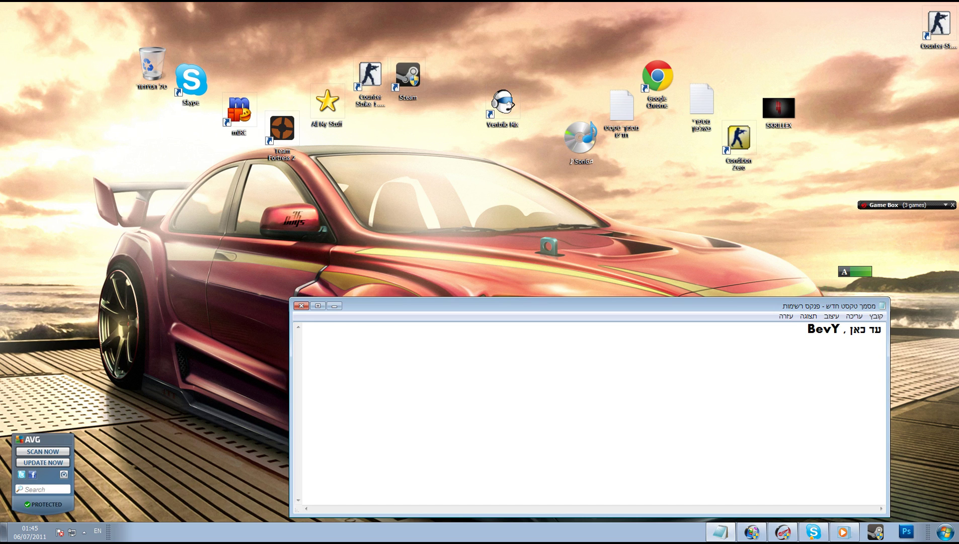